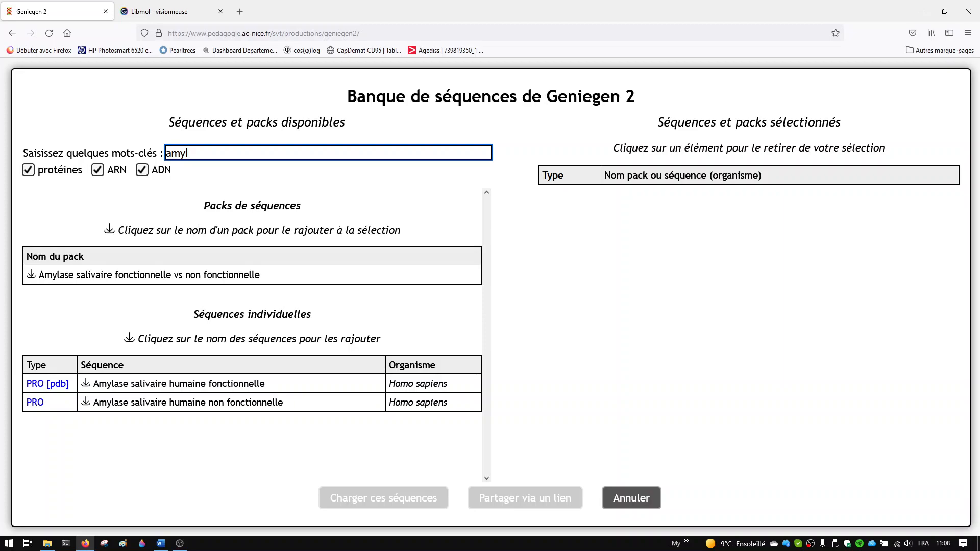
# Load the sequence pack "Amylase salivaire fonctionnelle vs non fonctionnelle" and align its two sequences
pyautogui.click(149, 275)
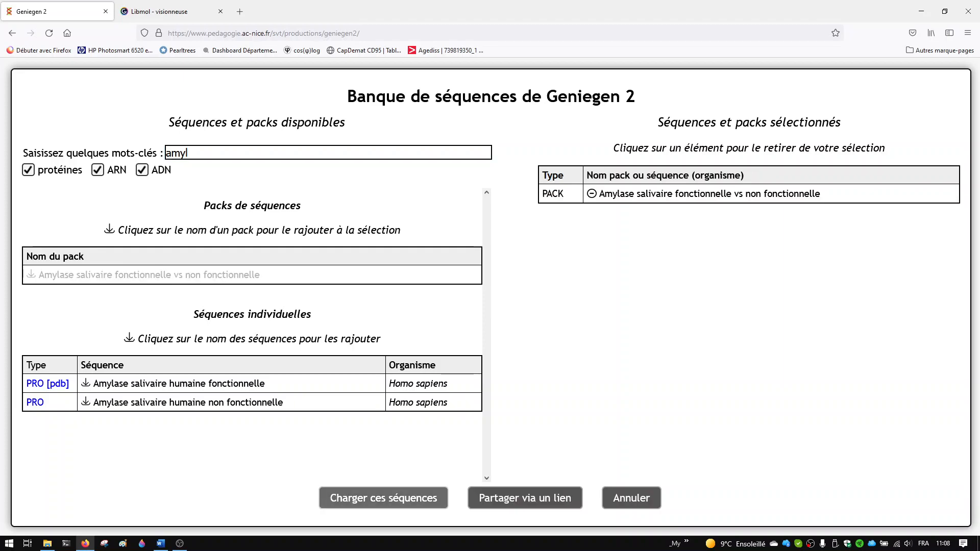
pyautogui.click(383, 498)
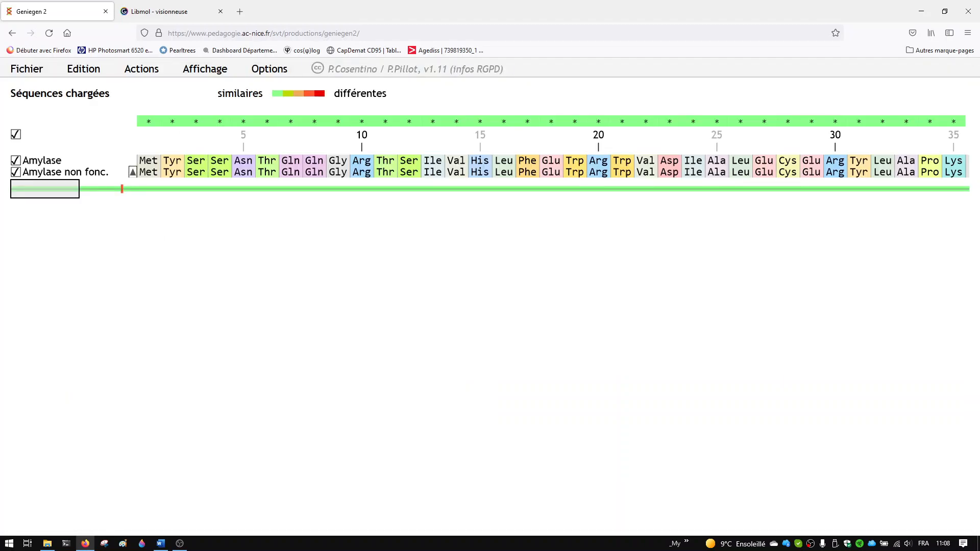
pyautogui.click(141, 68)
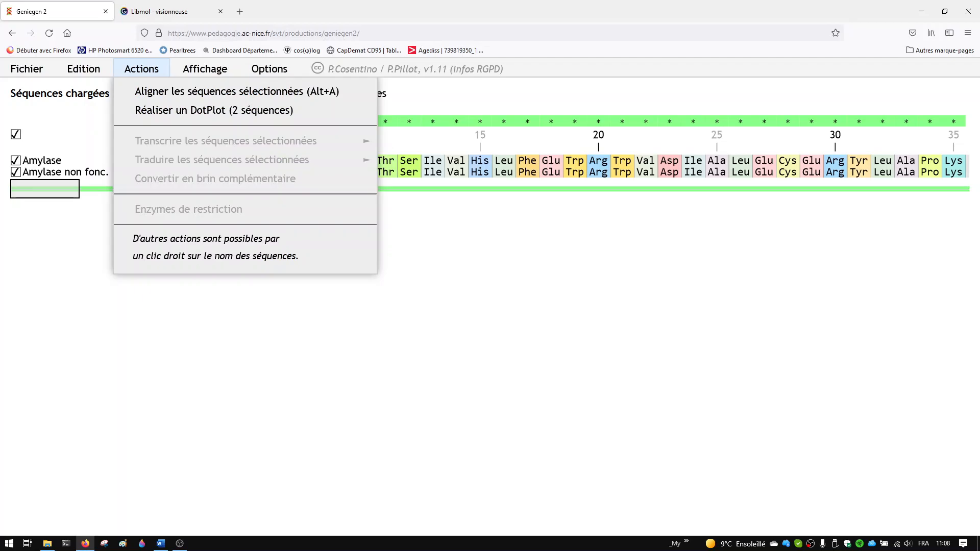
pyautogui.click(237, 92)
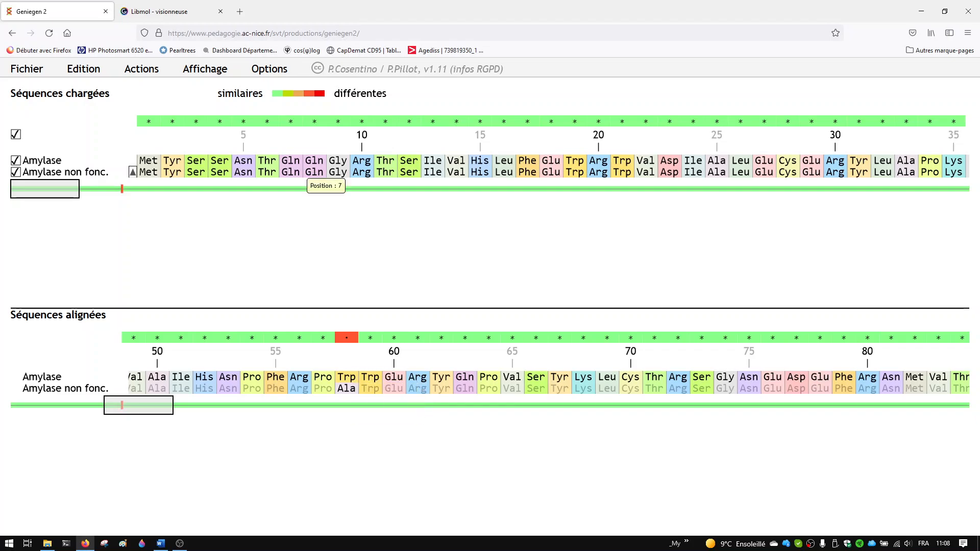
# Consult the table of amino acid abbreviations and close it
pyautogui.click(205, 68)
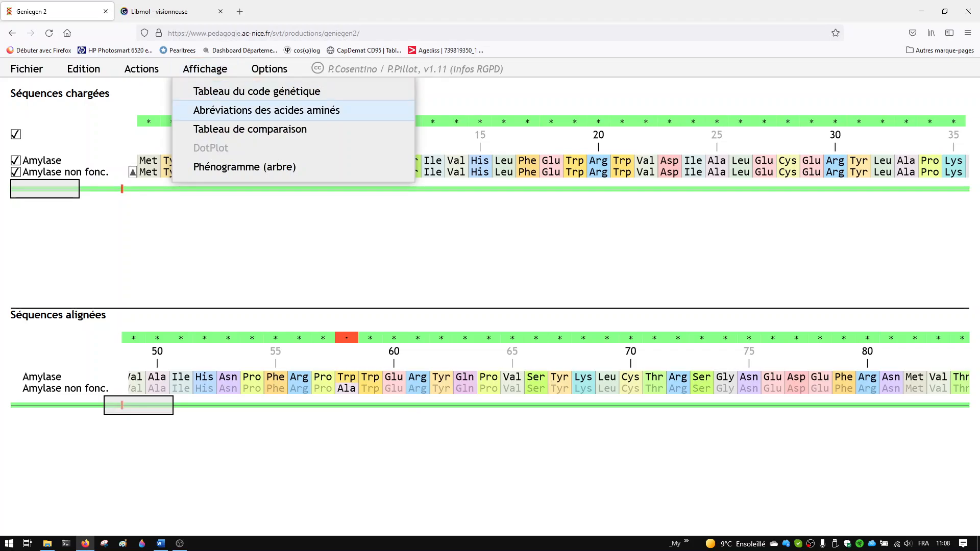
pyautogui.click(265, 110)
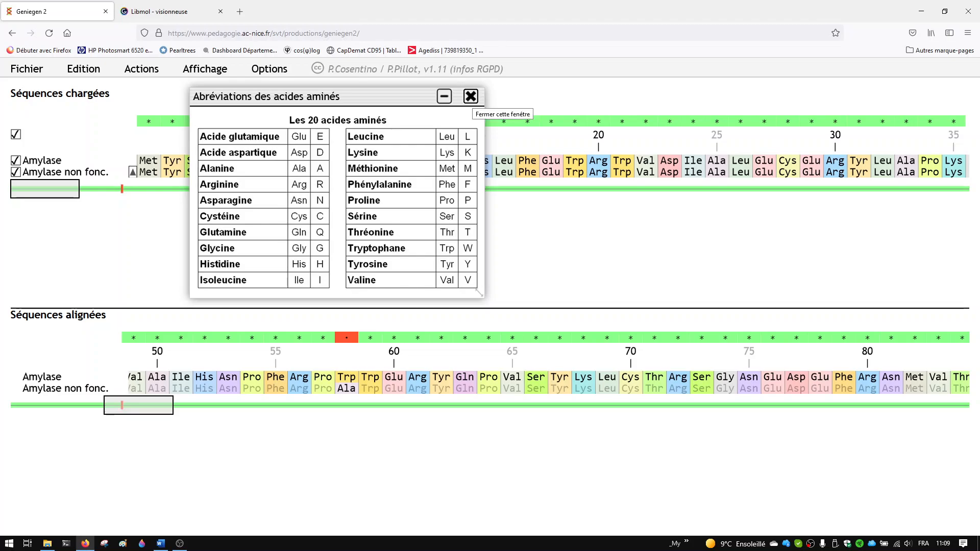
pyautogui.click(471, 97)
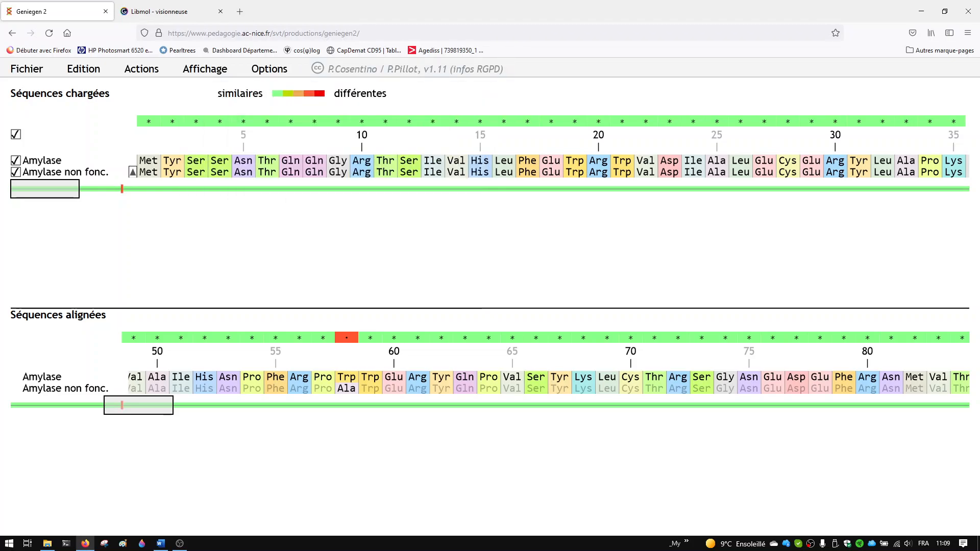
# Switch to the Libmol viewer, choose two molecules to visualise, and load the local file ASF.pdb into the first view
pyautogui.click(172, 11)
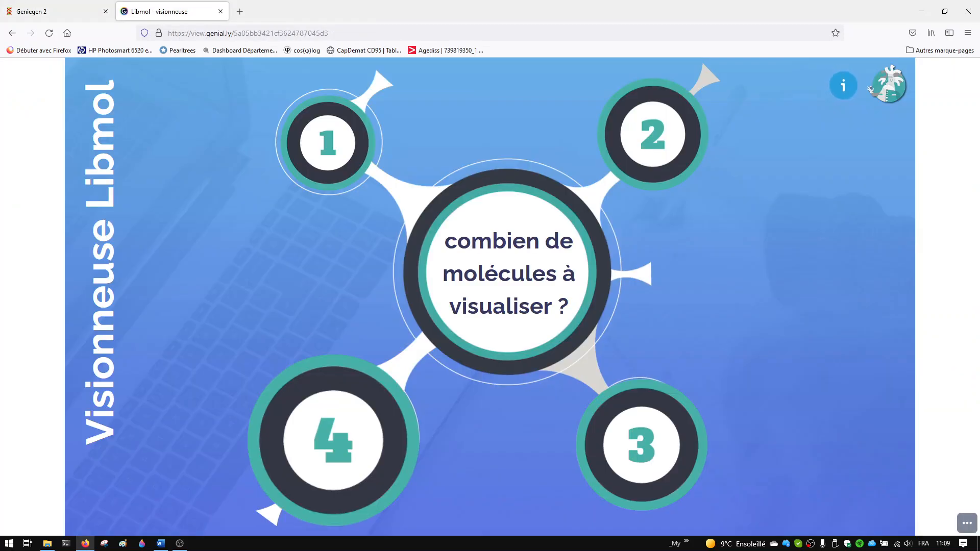
pyautogui.click(653, 134)
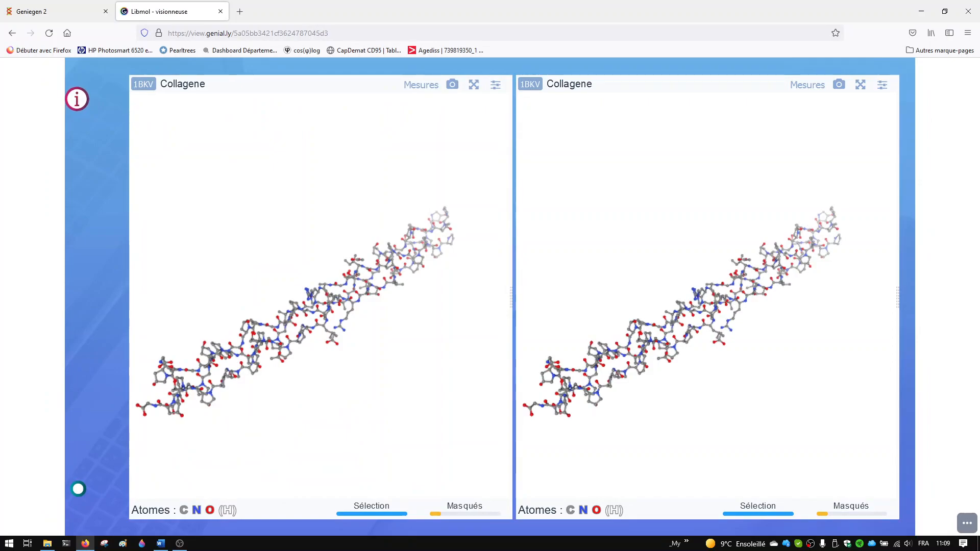
pyautogui.click(474, 85)
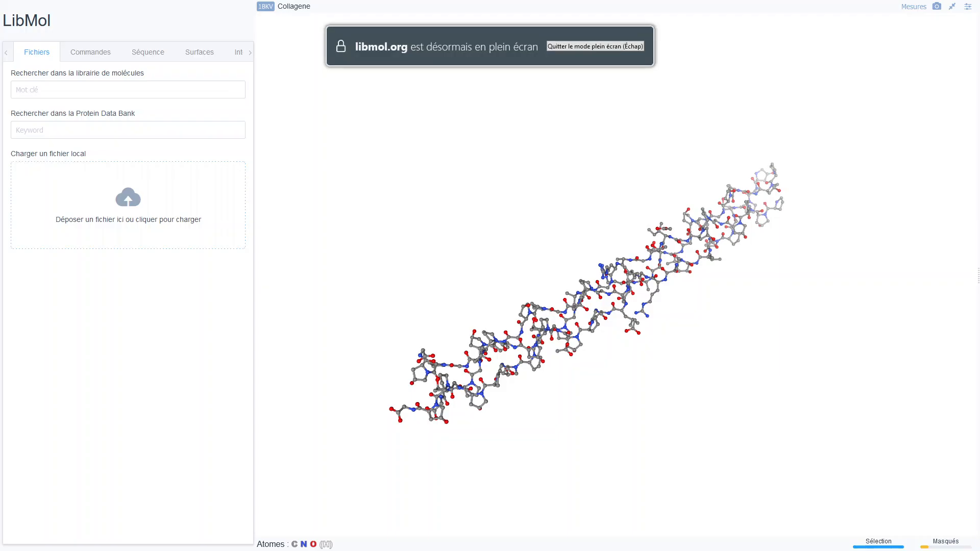
pyautogui.click(128, 204)
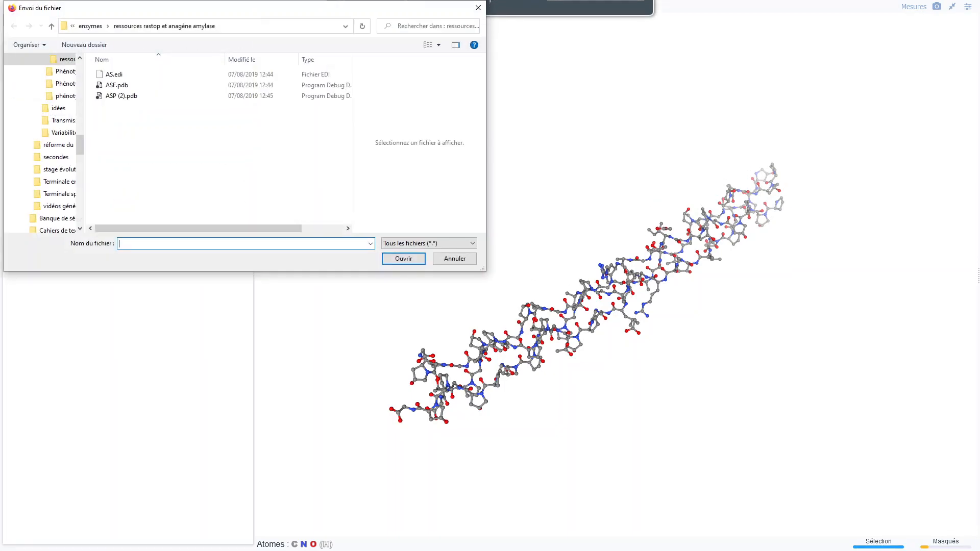
pyautogui.click(117, 86)
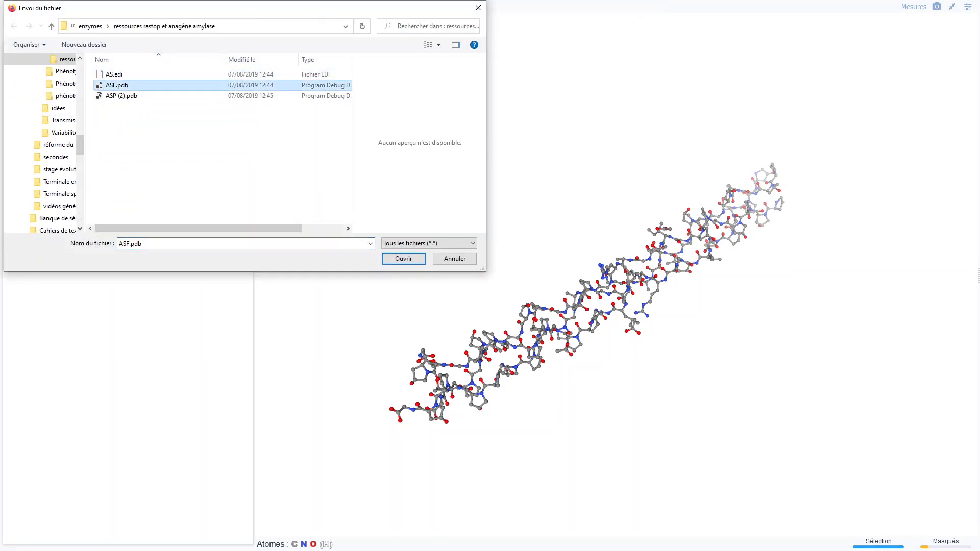
pyautogui.click(403, 259)
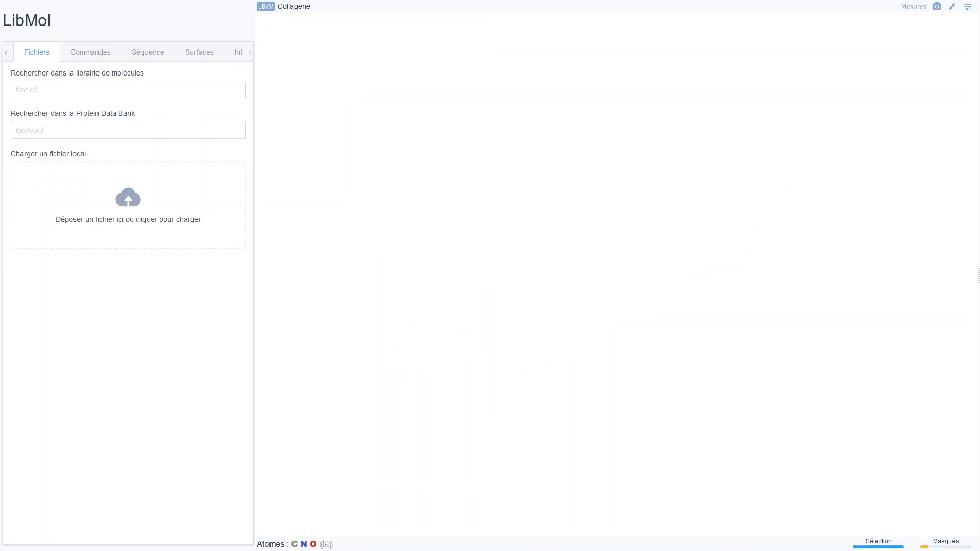
pyautogui.press('Escape')
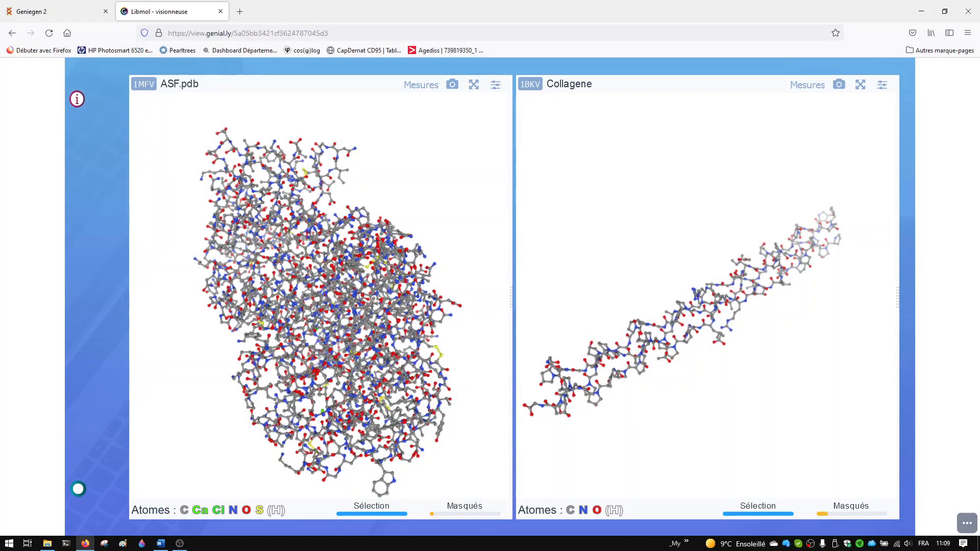
# Load the local file ASP (2).pdb into the second molecule view, replacing the collagen model
pyautogui.click(860, 84)
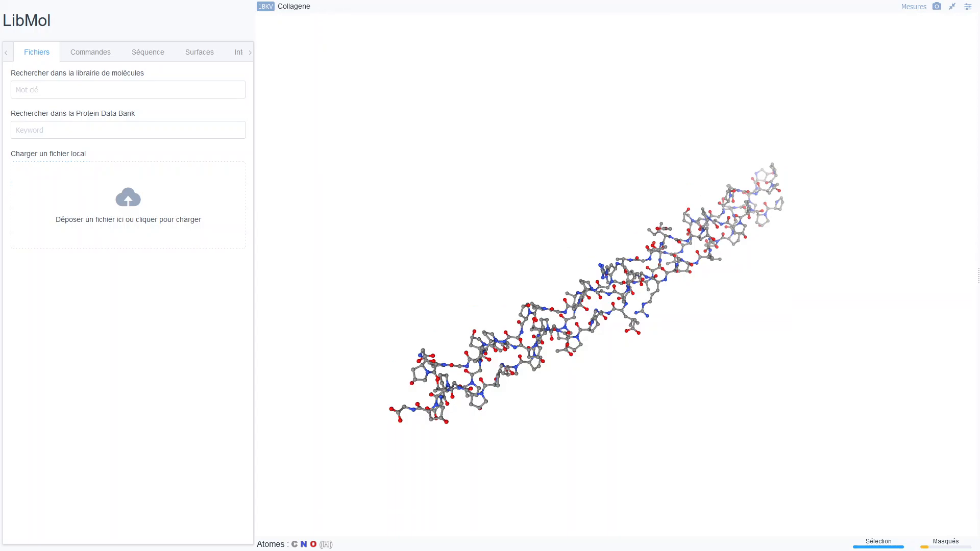
pyautogui.click(128, 206)
pyautogui.click(122, 96)
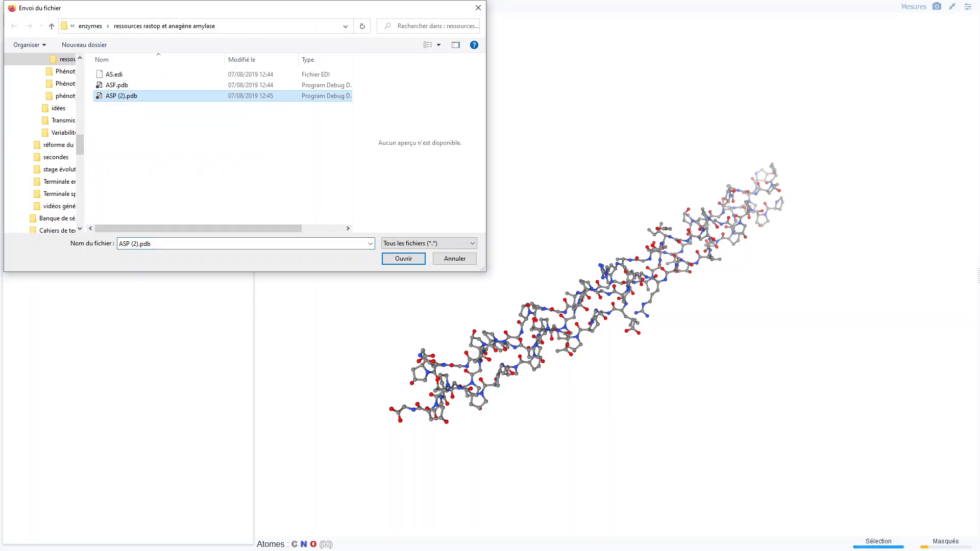
pyautogui.click(403, 258)
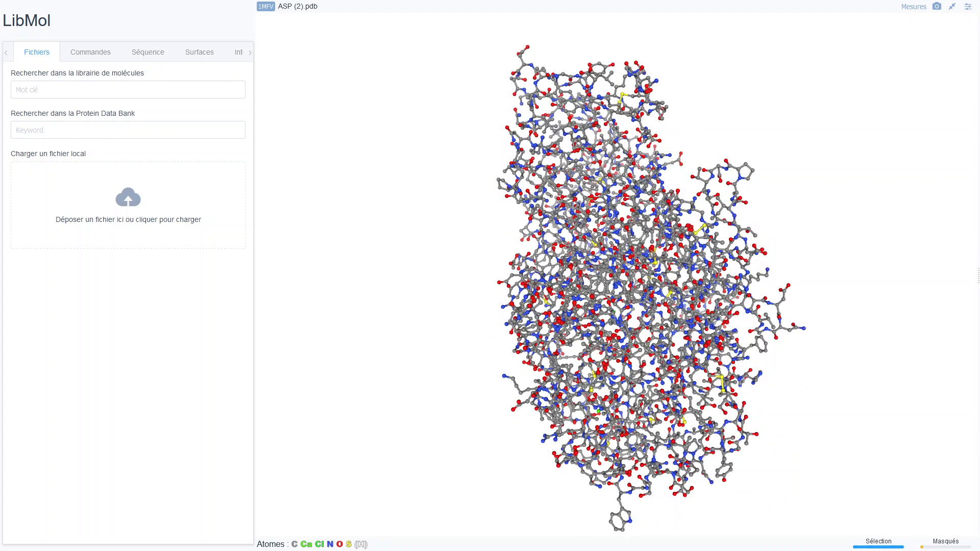
# Represent the proteins of the ASP (2).pdb model as ribbons and colour them light blue
pyautogui.click(91, 52)
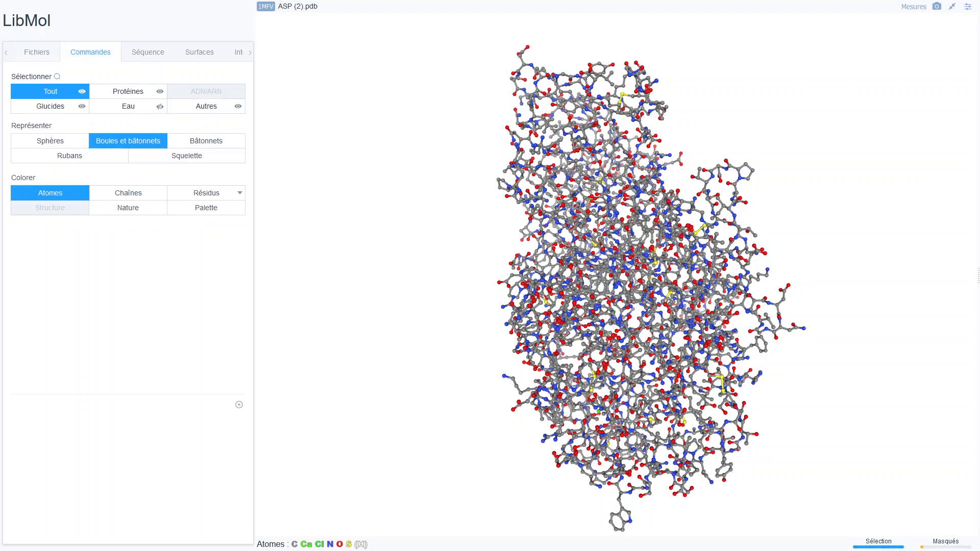
pyautogui.click(128, 91)
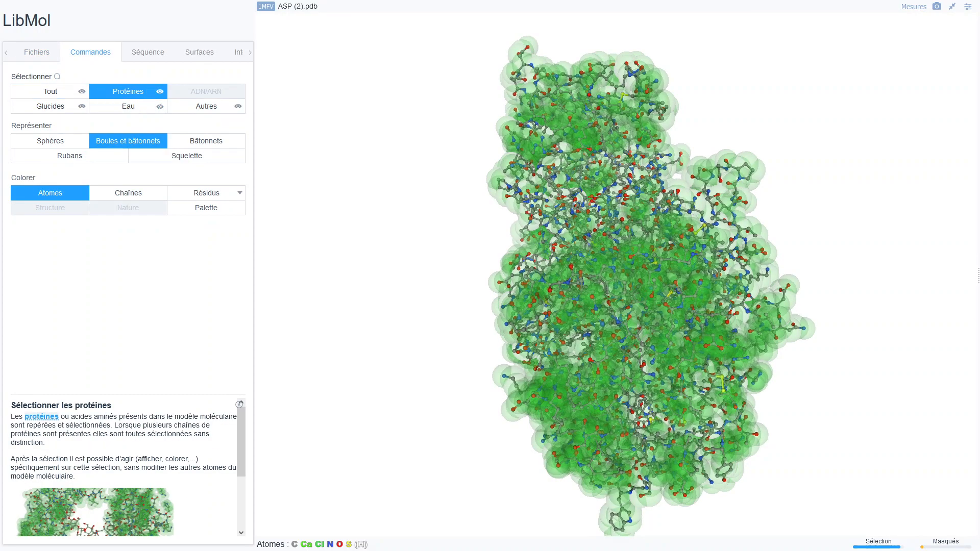
pyautogui.click(70, 156)
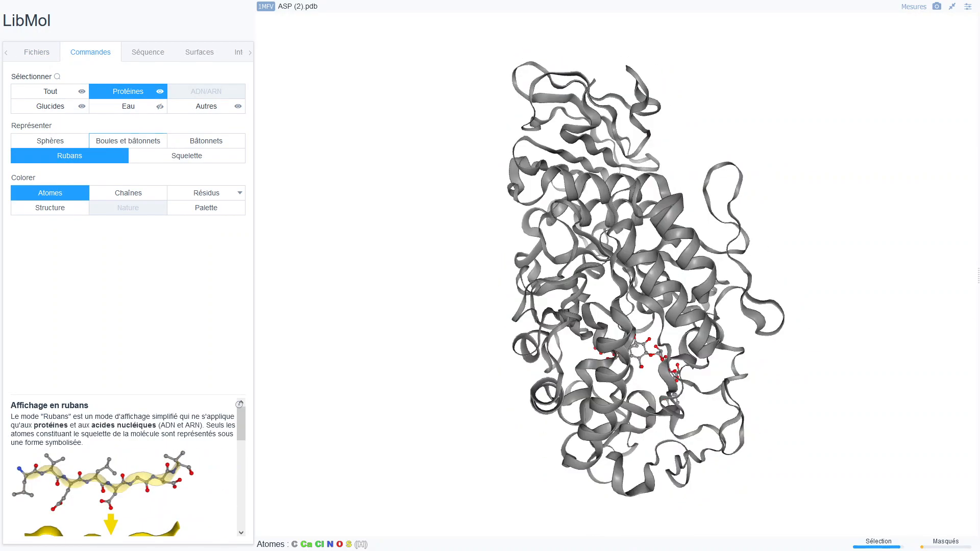
pyautogui.click(207, 208)
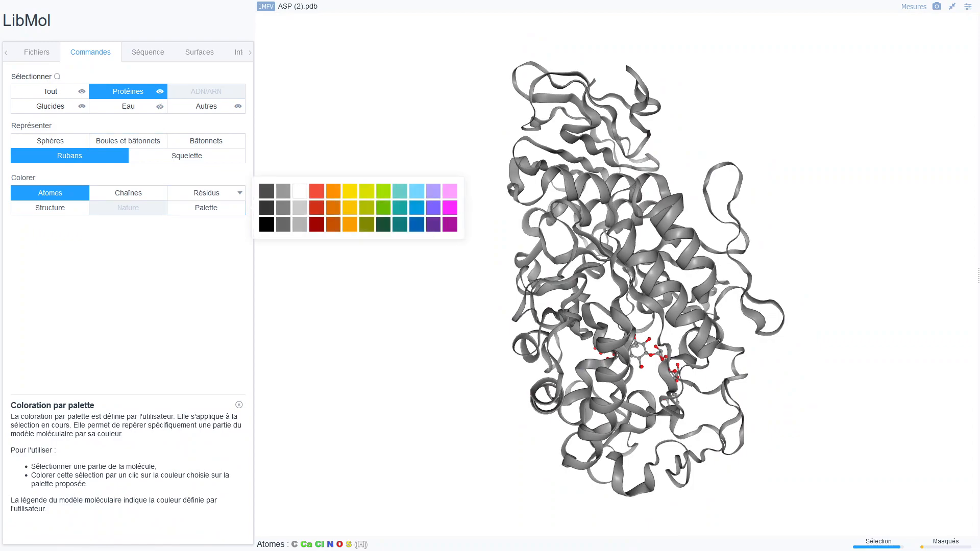
pyautogui.click(416, 191)
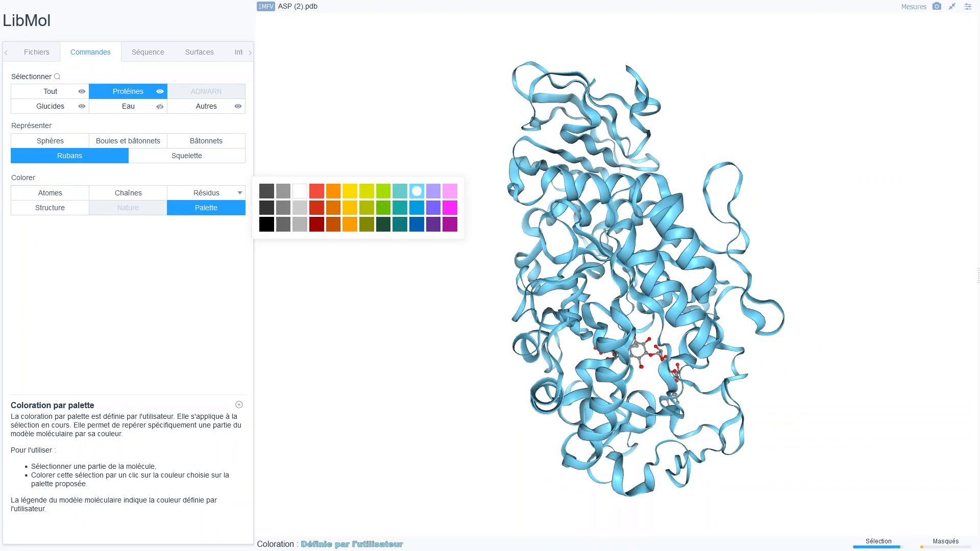
pyautogui.moveTo(648, 326); pyautogui.dragTo(671, 257)
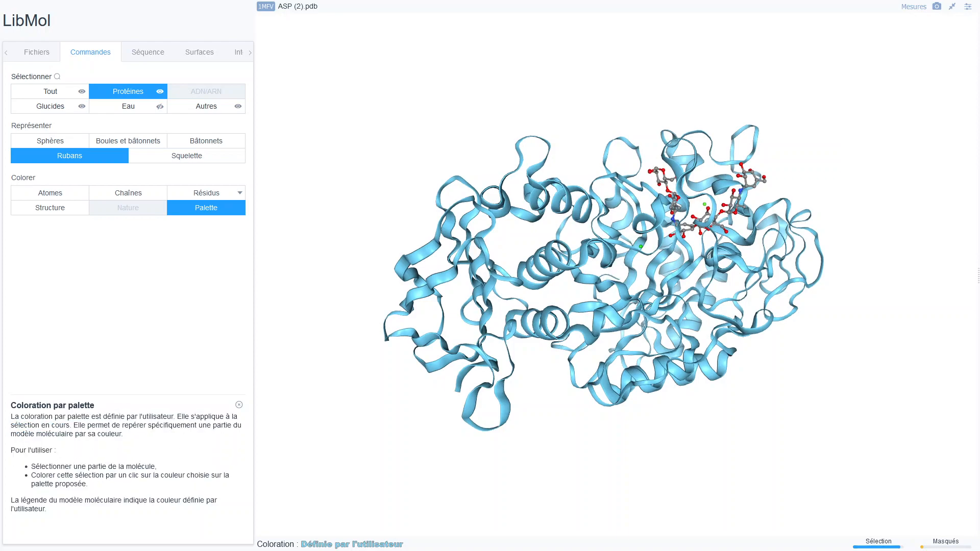
pyautogui.press('Escape')
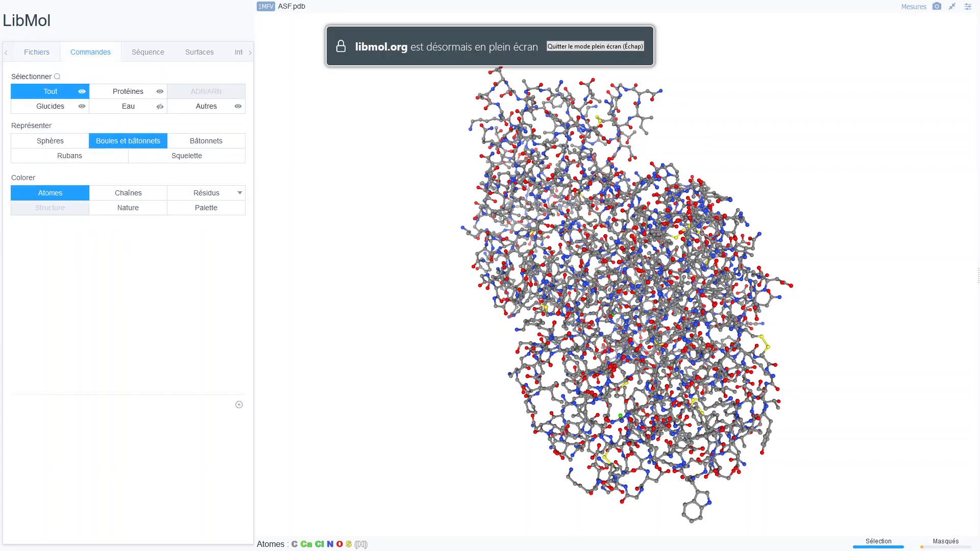
# Represent the proteins of the ASF.pdb model as ribbons and colour them light blue
pyautogui.click(128, 91)
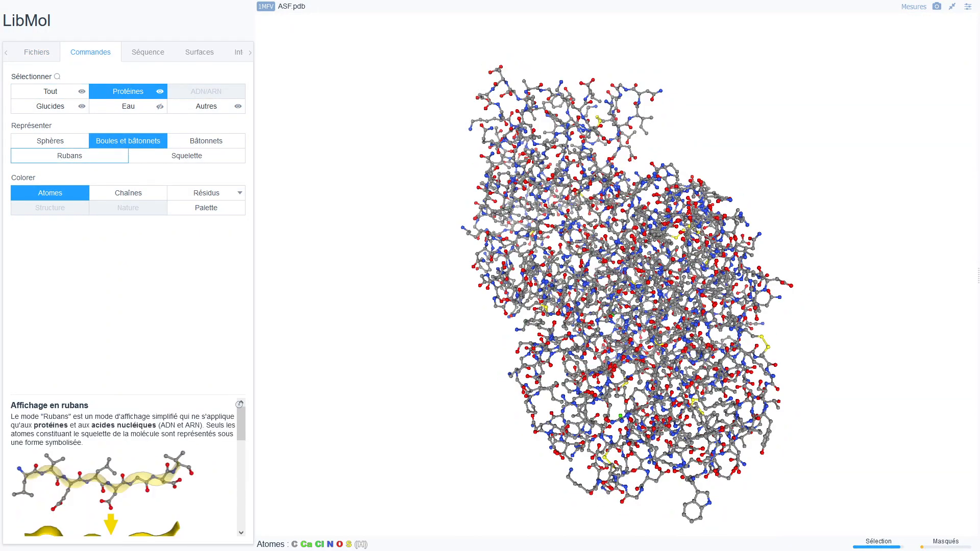
pyautogui.click(70, 156)
pyautogui.click(206, 208)
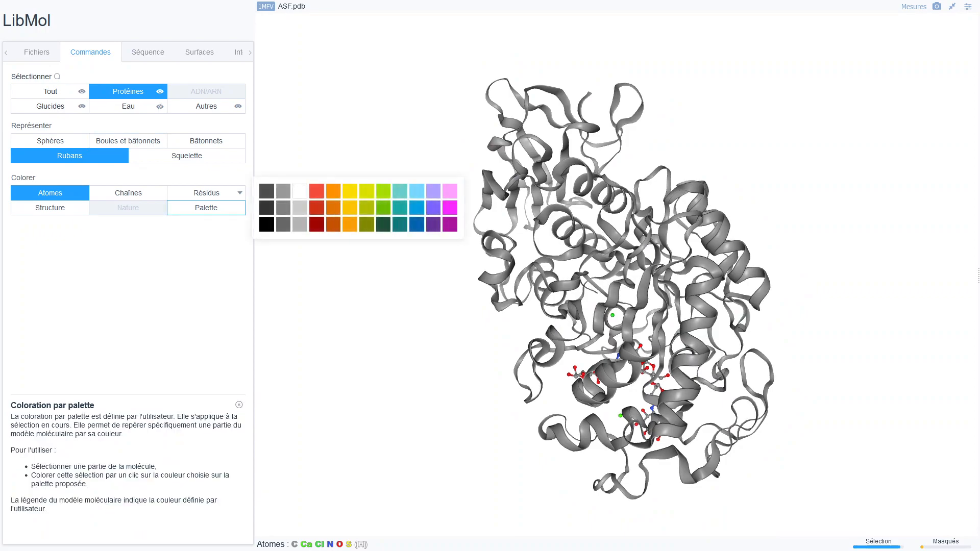
pyautogui.click(417, 191)
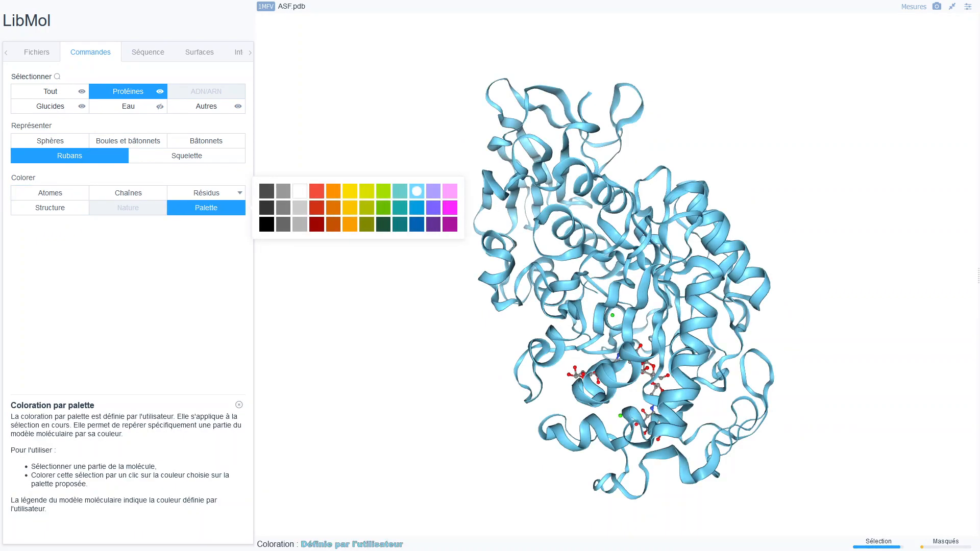
pyautogui.moveTo(612, 357); pyautogui.dragTo(715, 255)
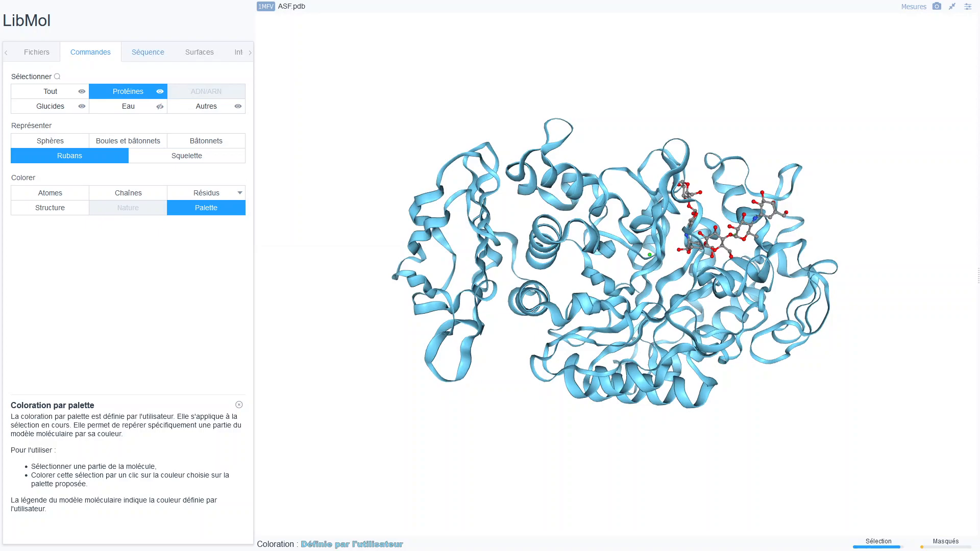
# Select only chain B (GLC) in the ASF.pdb sequence, represent it as spheres and colour it grey
pyautogui.click(148, 52)
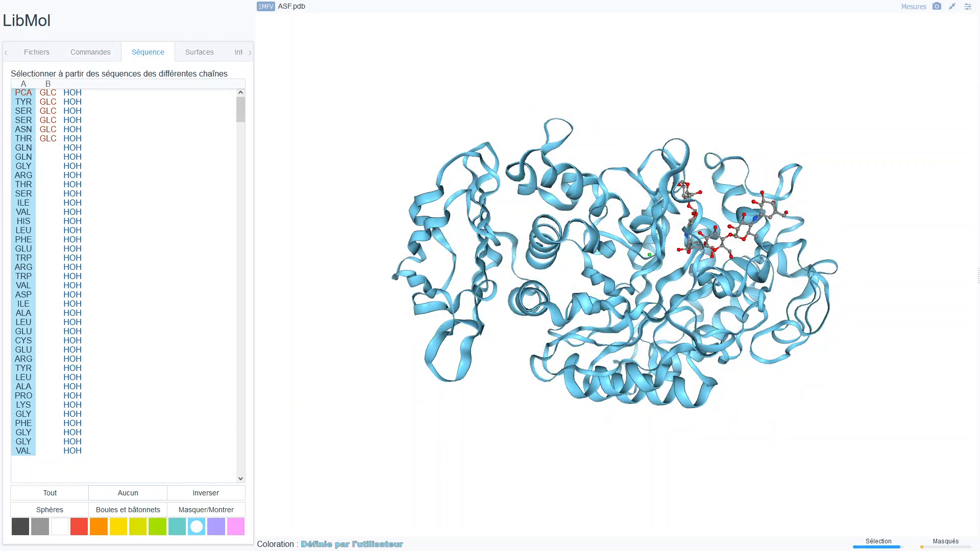
pyautogui.click(128, 493)
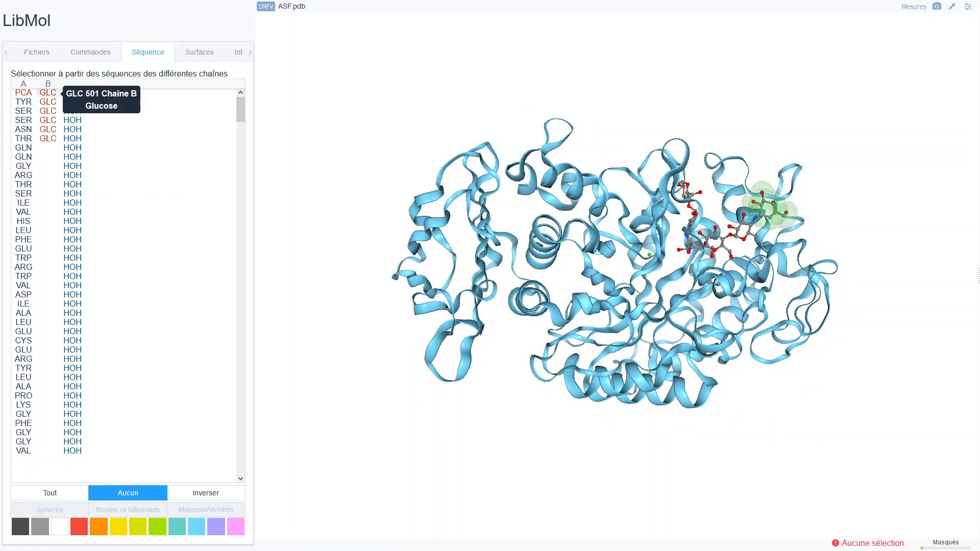
pyautogui.click(47, 83)
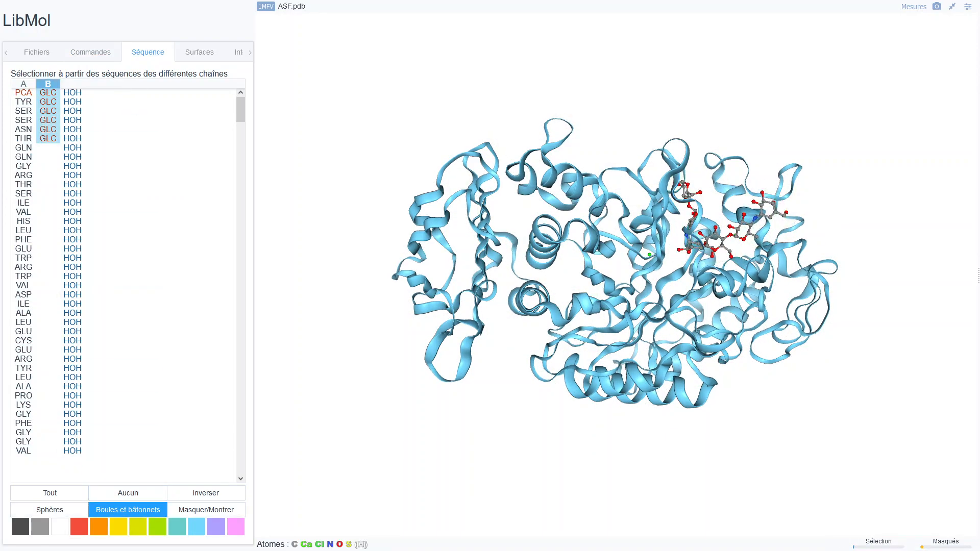
pyautogui.click(49, 510)
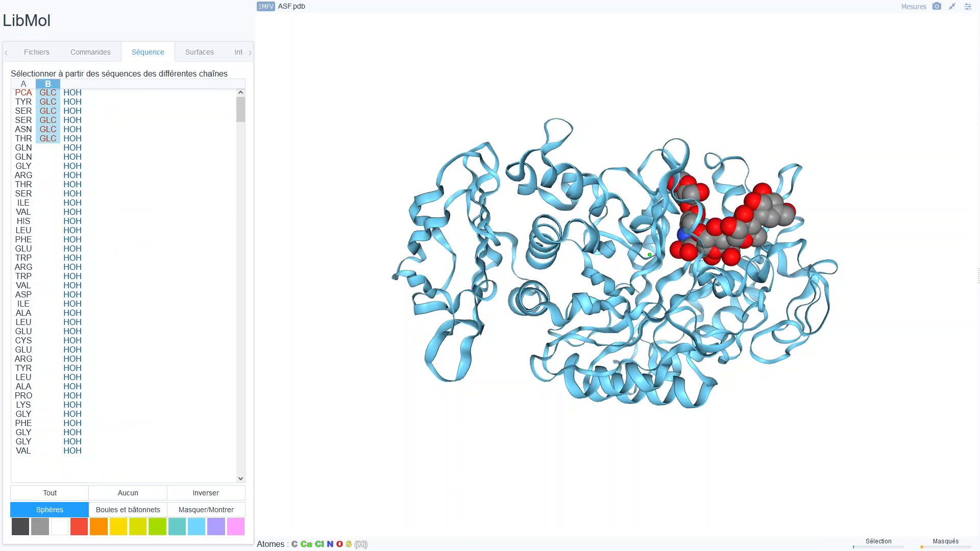
pyautogui.click(40, 526)
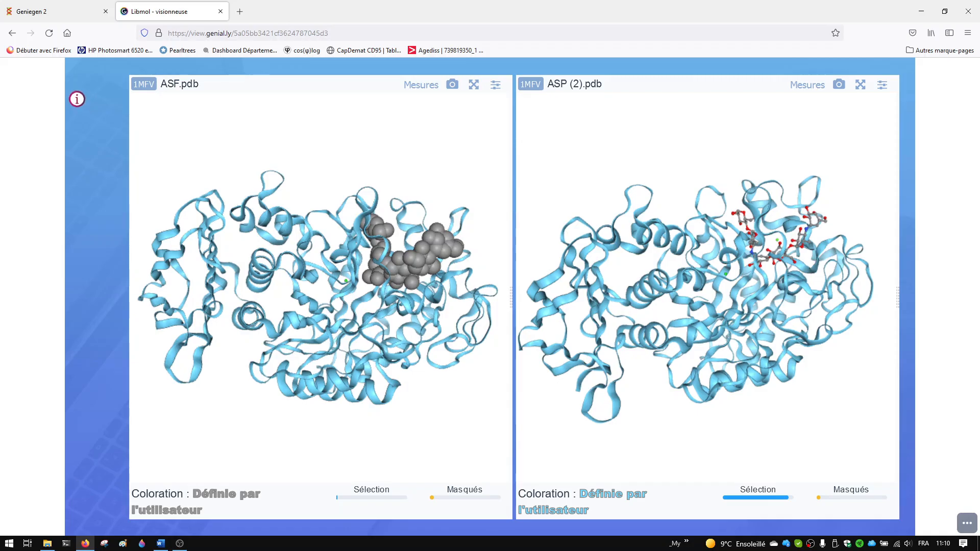
# Select only chain B (GLC) in the ASP (2).pdb sequence, colour it grey and represent it as spheres
pyautogui.click(861, 84)
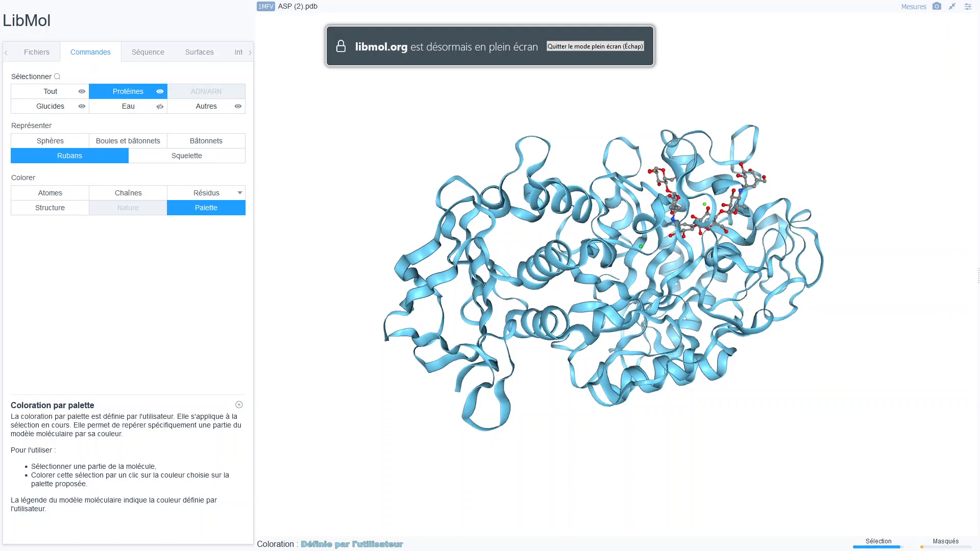
pyautogui.click(148, 52)
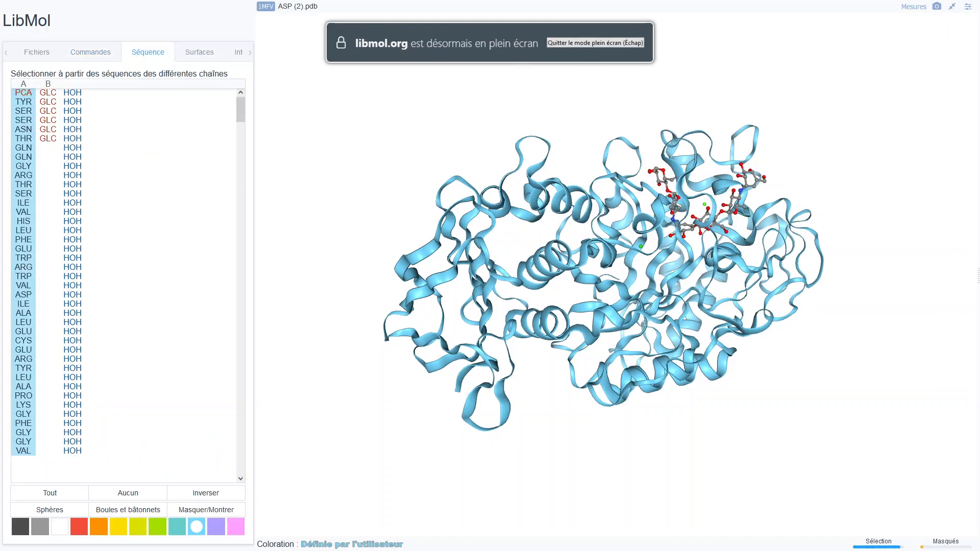
pyautogui.click(128, 493)
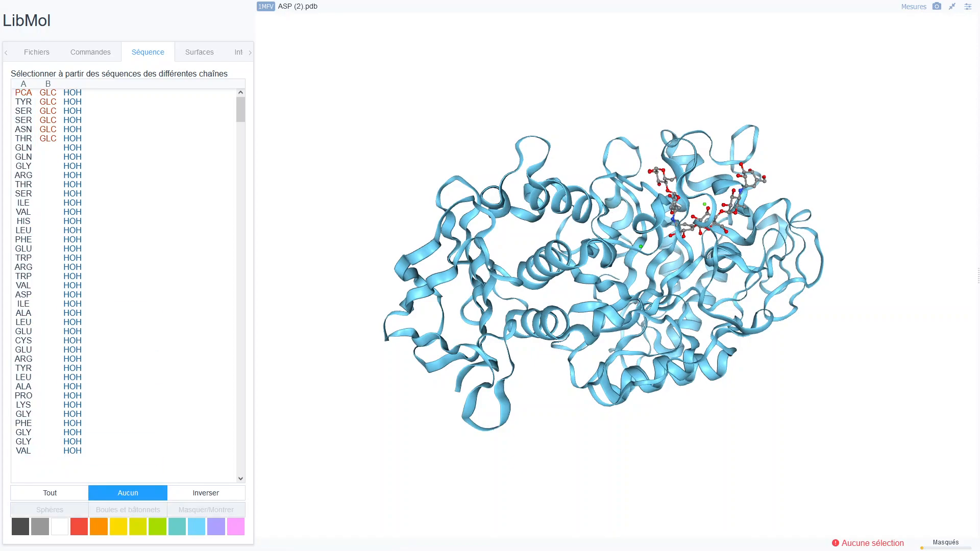
pyautogui.click(48, 84)
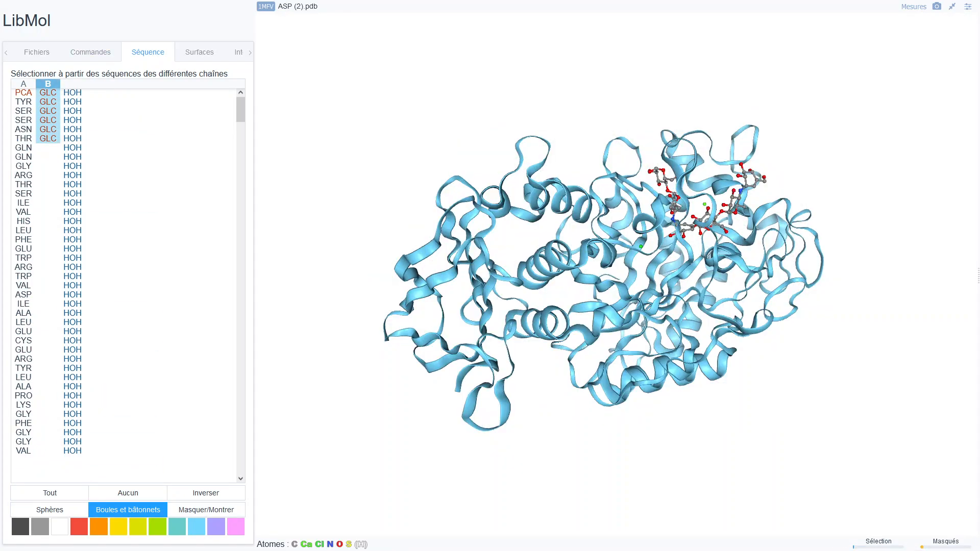
pyautogui.click(40, 526)
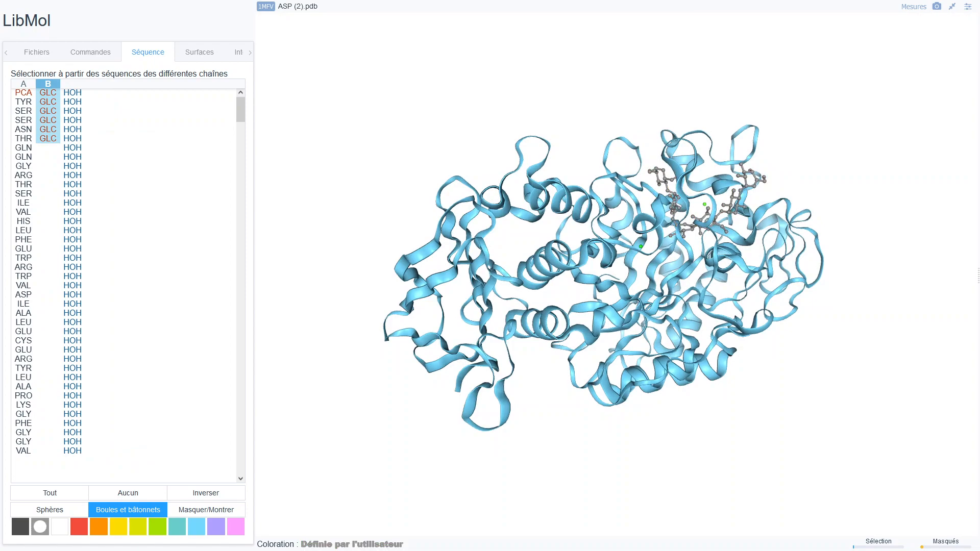
pyautogui.click(50, 510)
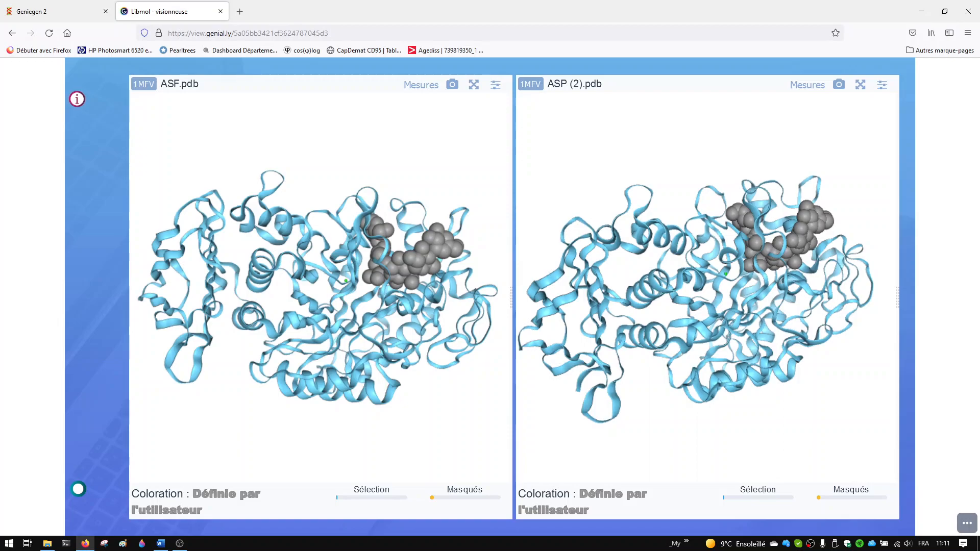
# Examine the ASF.pdb and ASP (2).pdb models side by side, comparing how the grey chain B sits in each protein
pyautogui.scroll(3, 321, 288)
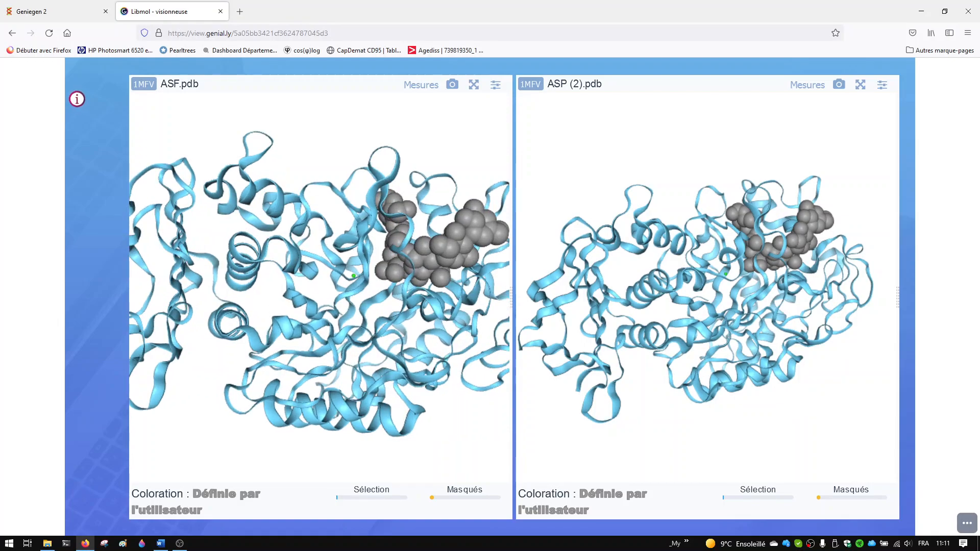
pyautogui.scroll(-3, 334, 299)
pyautogui.scroll(5, 334, 298)
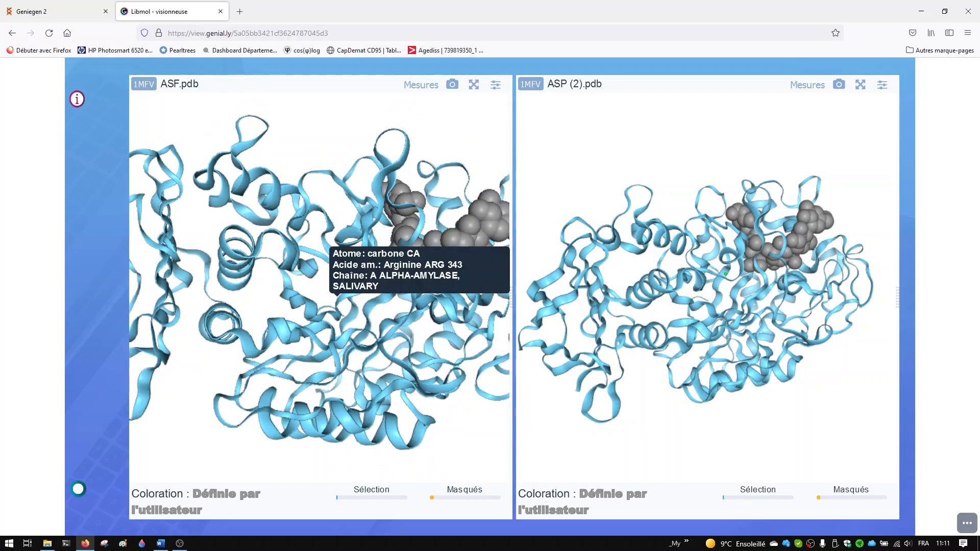
pyautogui.scroll(-5, 334, 298)
pyautogui.moveTo(334, 298); pyautogui.dragTo(383, 298, button='right')
pyautogui.moveTo(541, 281)
pyautogui.mouseDown(button='right')
pyautogui.moveTo(551, 296)
pyautogui.moveTo(555, 284)
pyautogui.mouseUp(button='right')
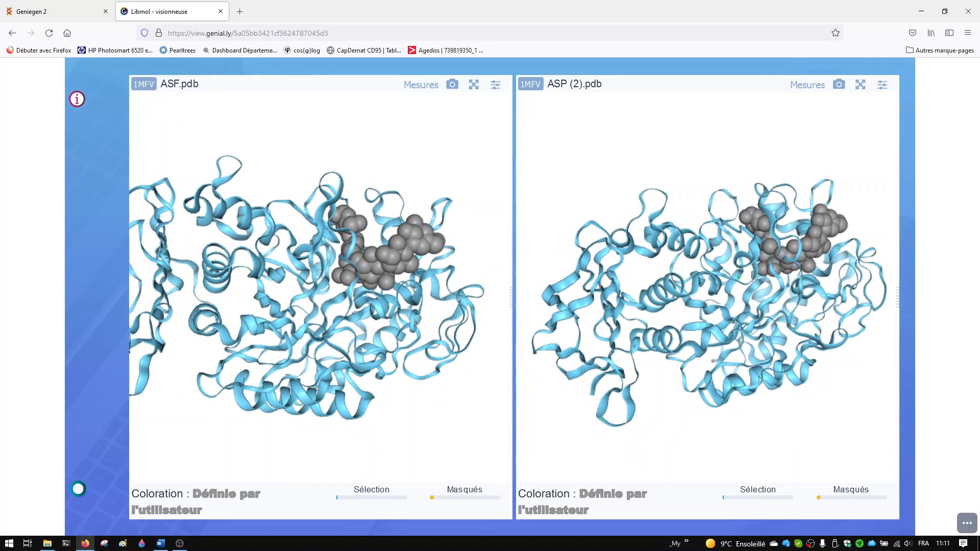
pyautogui.moveTo(327, 291); pyautogui.dragTo(358, 290, button='right')
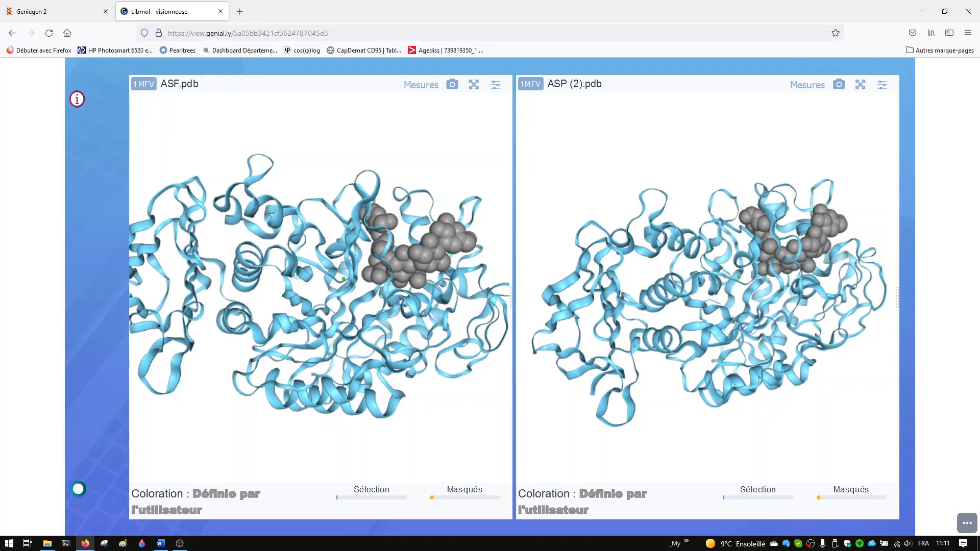
# Clear the current selection in the ASF.pdb sequence and select aspartic acid ASP 197 in chain A
pyautogui.click(473, 85)
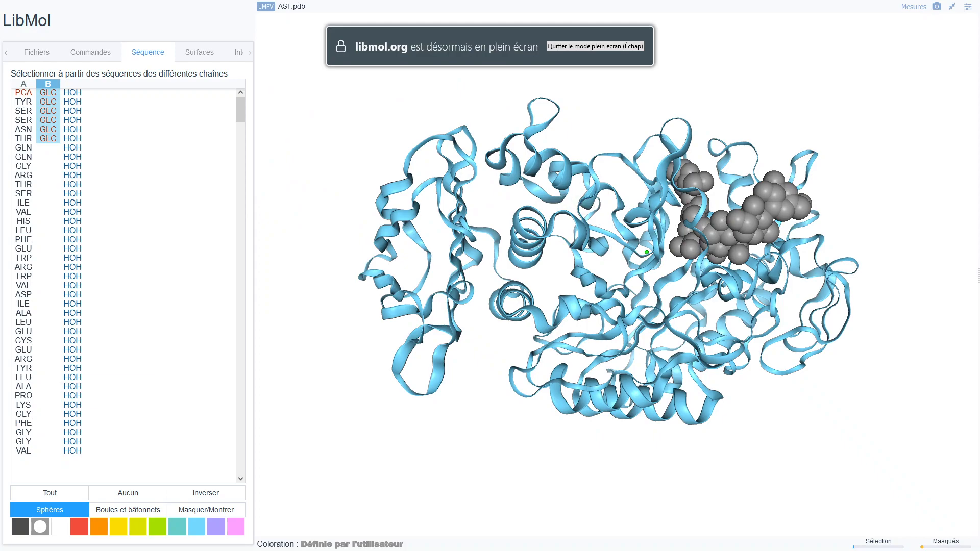
pyautogui.click(127, 492)
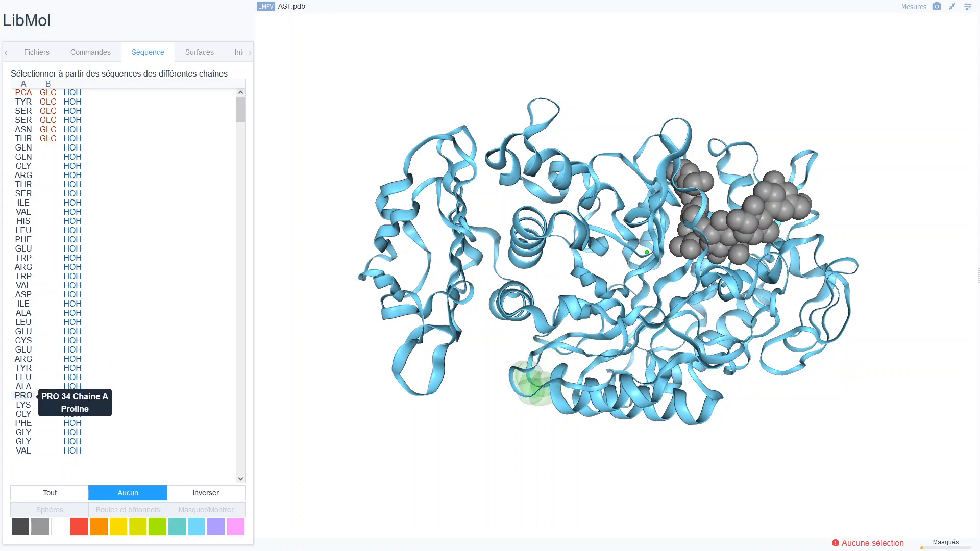
pyautogui.scroll(-7, 23, 403)
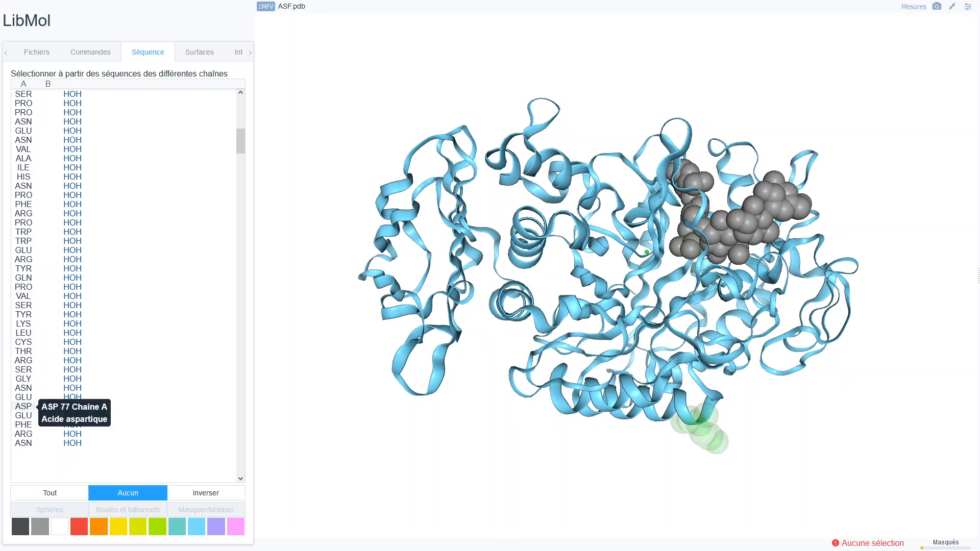
pyautogui.scroll(-10, 23, 406)
pyautogui.scroll(-6, 23, 401)
pyautogui.scroll(-3, 23, 400)
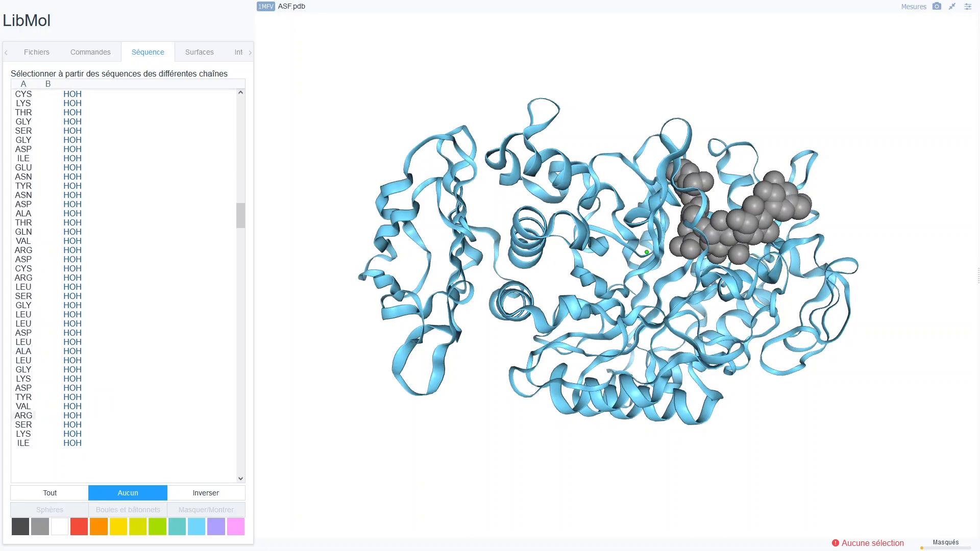
pyautogui.scroll(-3, 23, 414)
pyautogui.scroll(-3, 23, 414)
pyautogui.scroll(-3, 23, 414)
pyautogui.scroll(2, 23, 414)
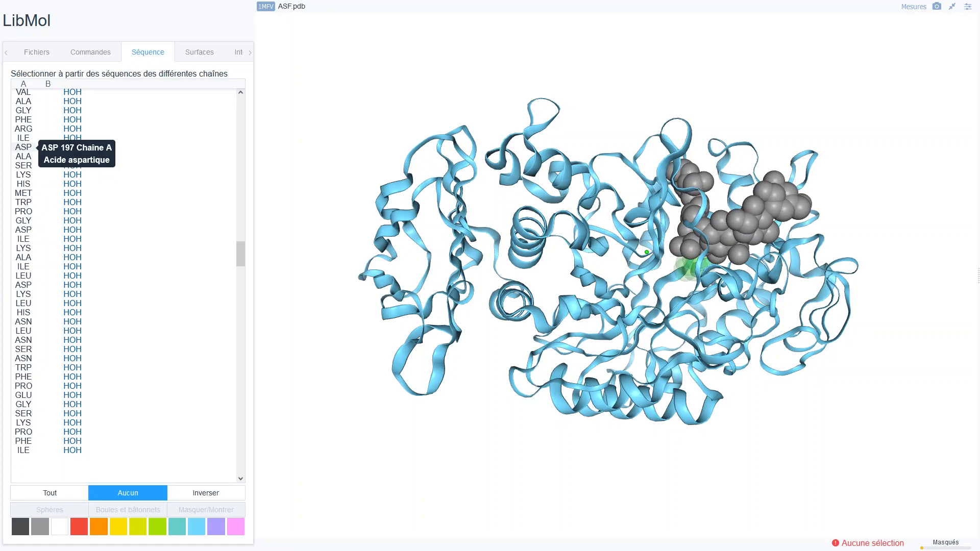
pyautogui.click(90, 52)
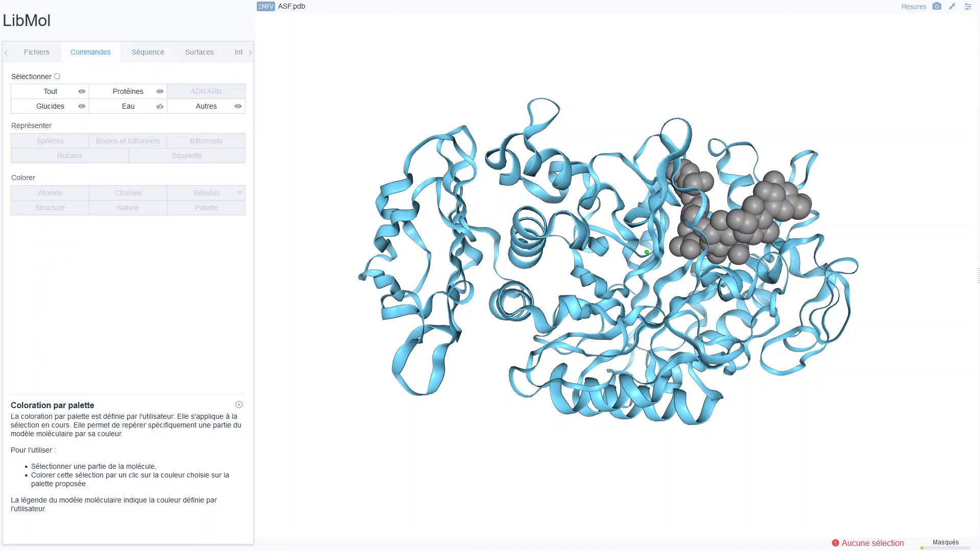
pyautogui.click(148, 52)
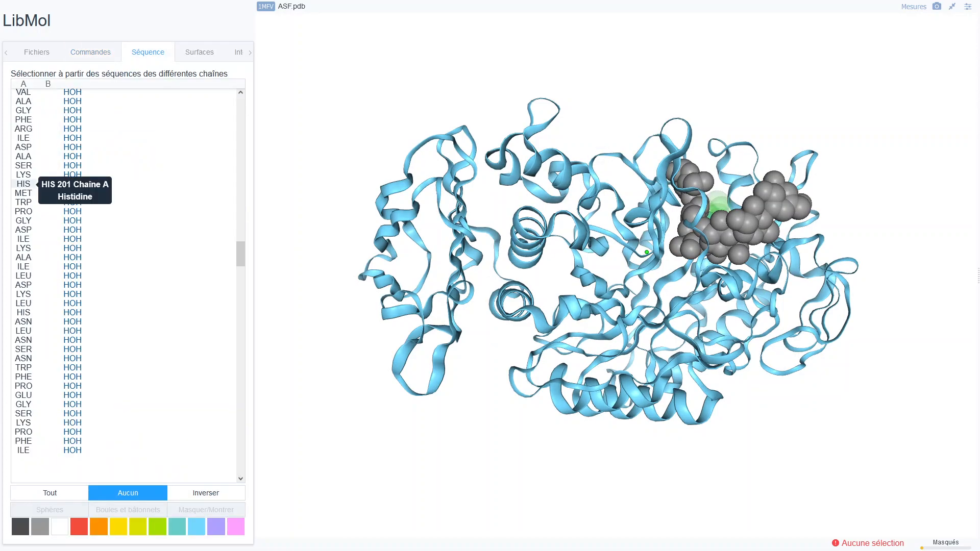
pyautogui.click(24, 147)
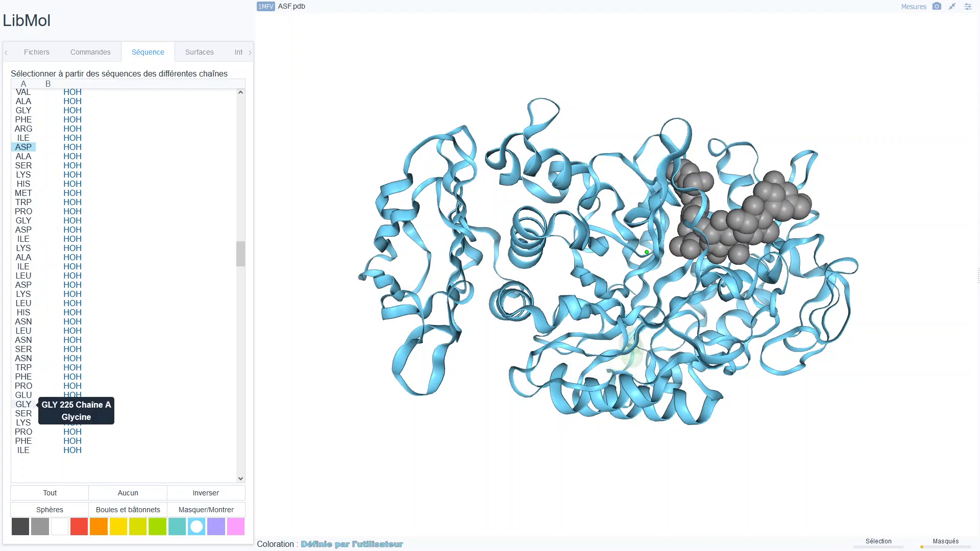
# Add chain A residues GLU 233 and ASP 300 to the selection in the ASF.pdb sequence
pyautogui.scroll(-2, 25, 398)
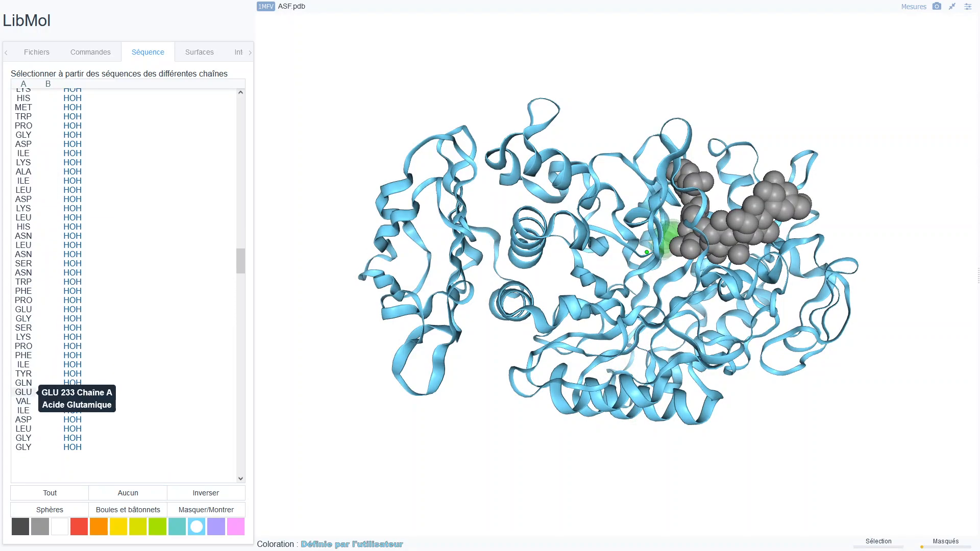
pyautogui.click(23, 392)
pyautogui.scroll(-3, 23, 403)
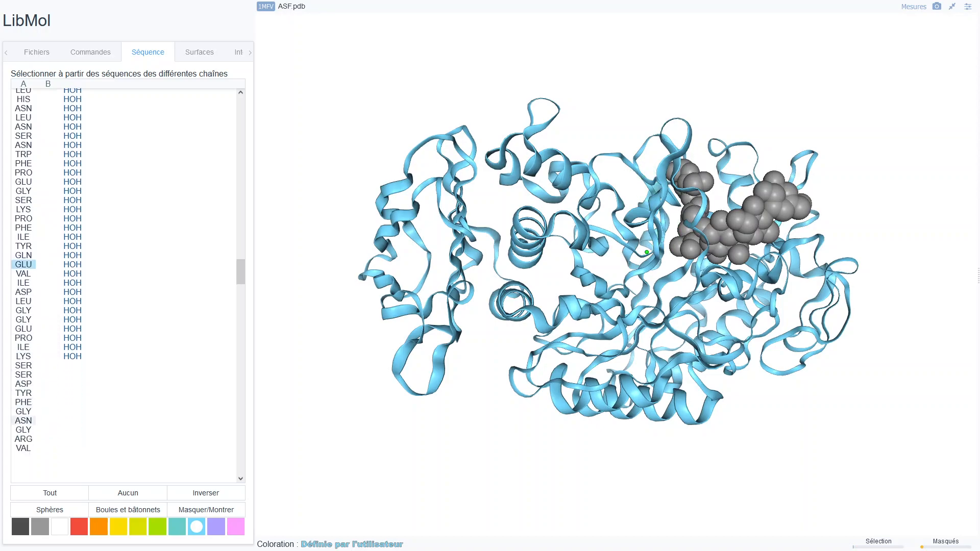
pyautogui.scroll(-3, 24, 411)
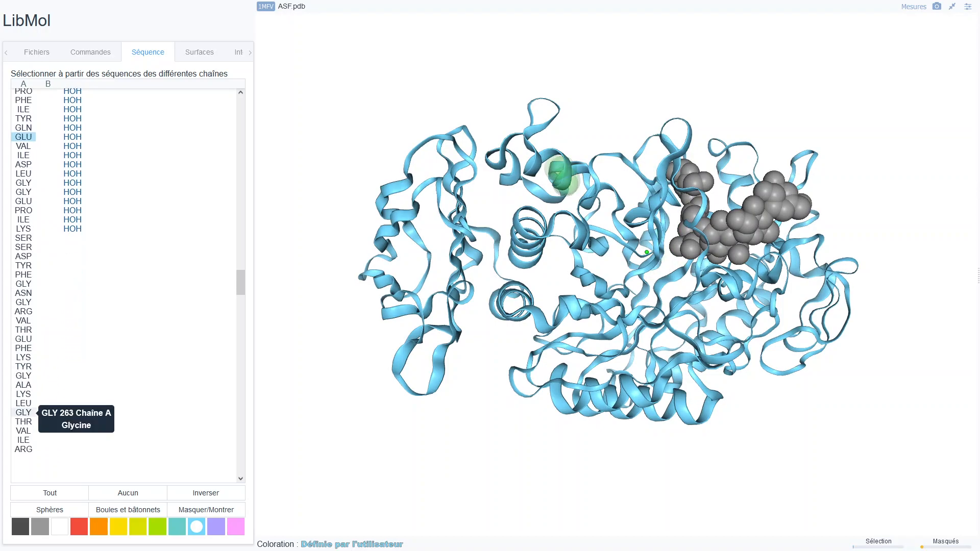
pyautogui.scroll(-1, 23, 411)
pyautogui.scroll(-2, 24, 415)
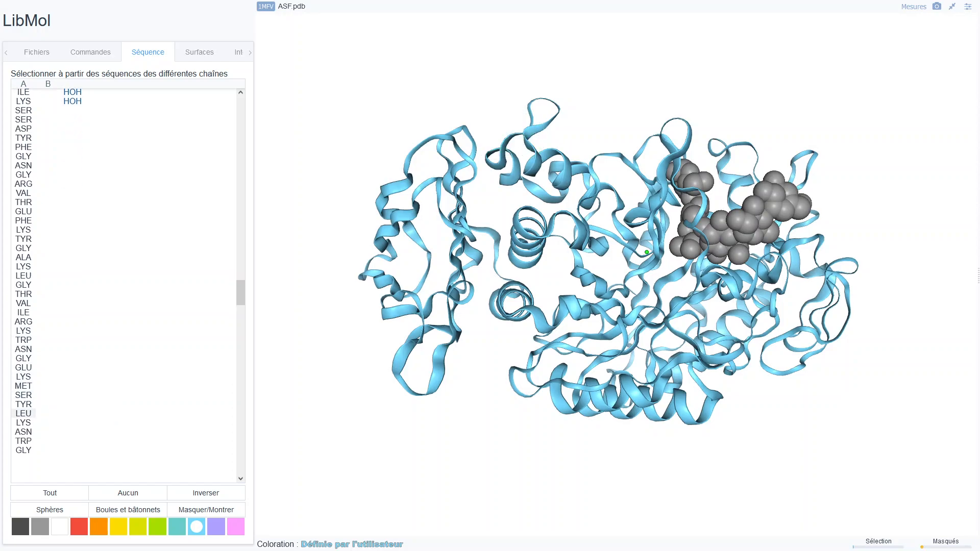
pyautogui.scroll(-1, 23, 414)
pyautogui.scroll(-3, 23, 416)
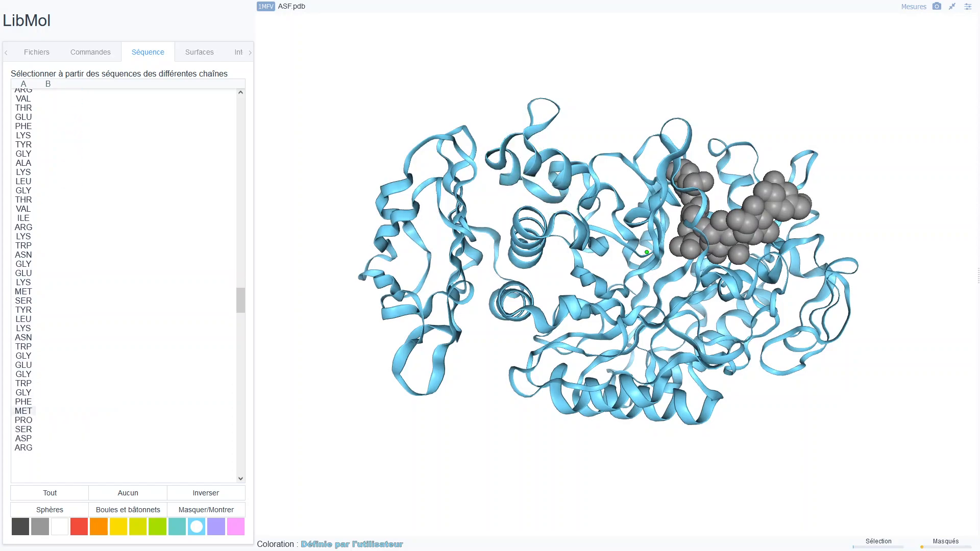
pyautogui.scroll(-3, 23, 416)
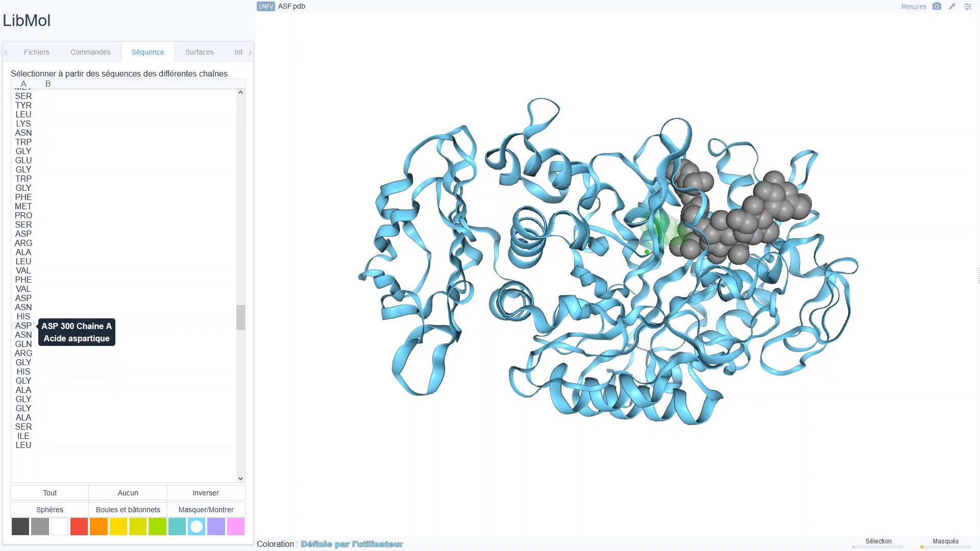
pyautogui.click(23, 325)
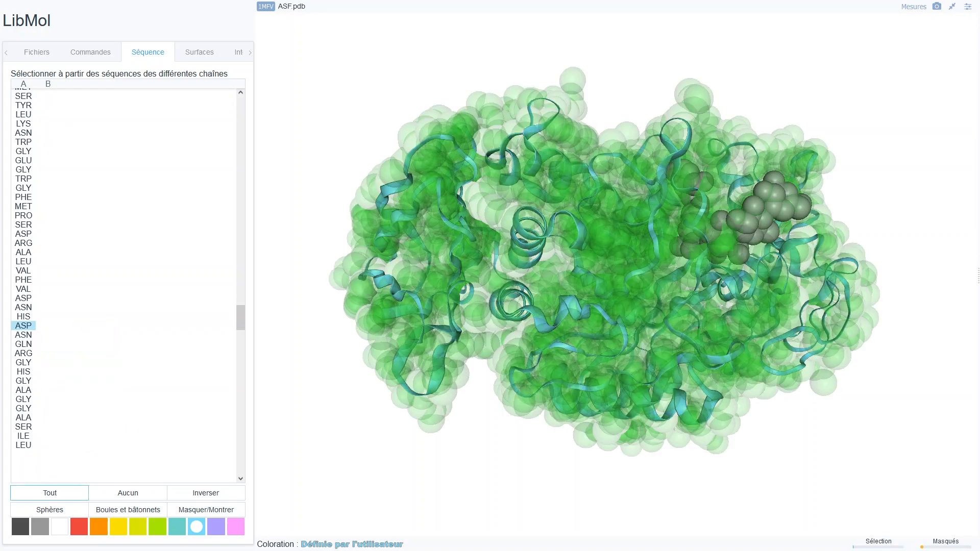
# Represent the selected ASF.pdb residues as spheres, colour them red and clear the selection
pyautogui.click(49, 509)
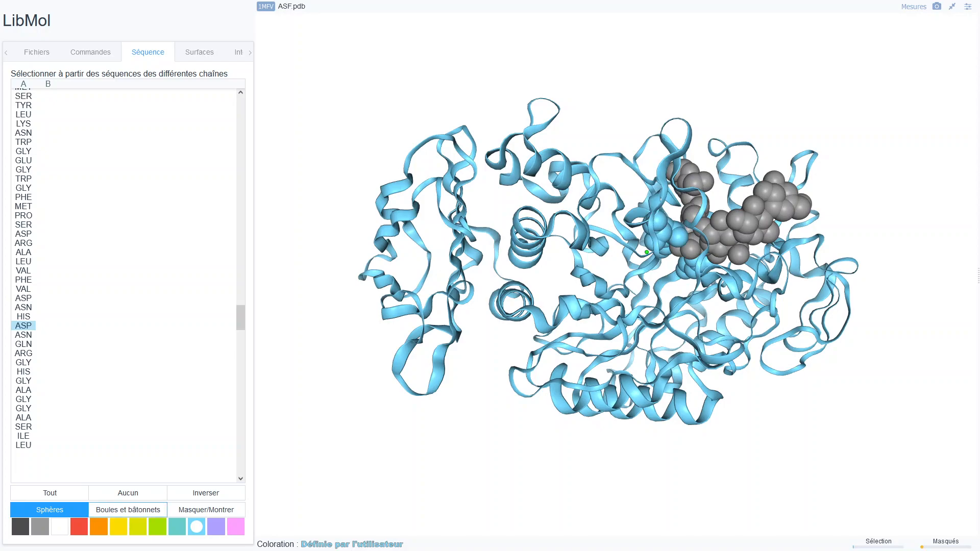
pyautogui.click(79, 527)
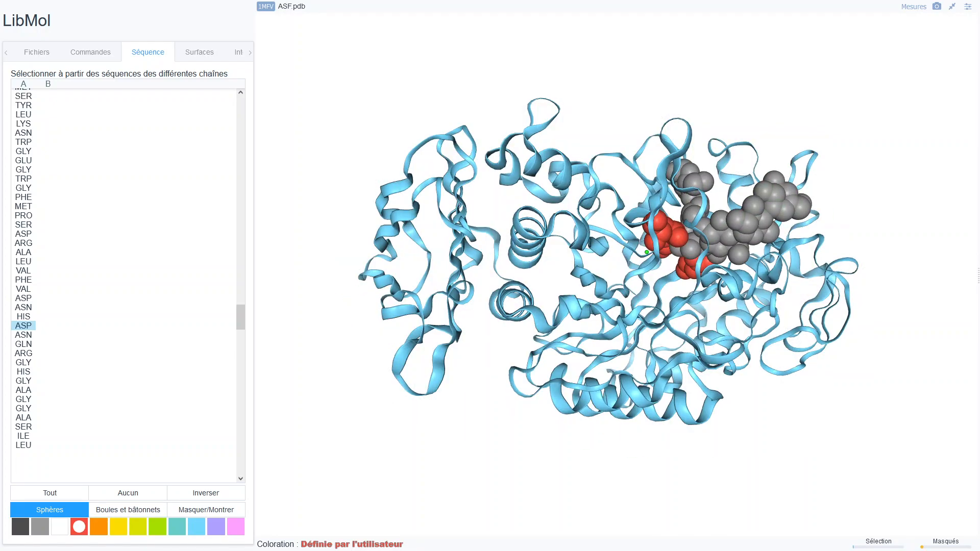
pyautogui.click(128, 493)
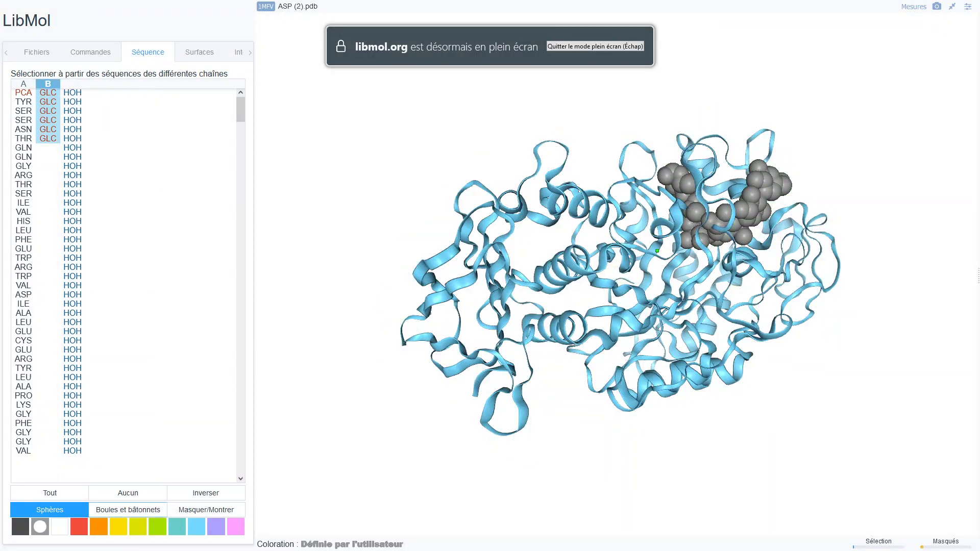
# Clear the current selection in the ASP (2).pdb sequence and select aspartic acid ASP 197 in chain A
pyautogui.click(128, 493)
pyautogui.scroll(-15, 23, 341)
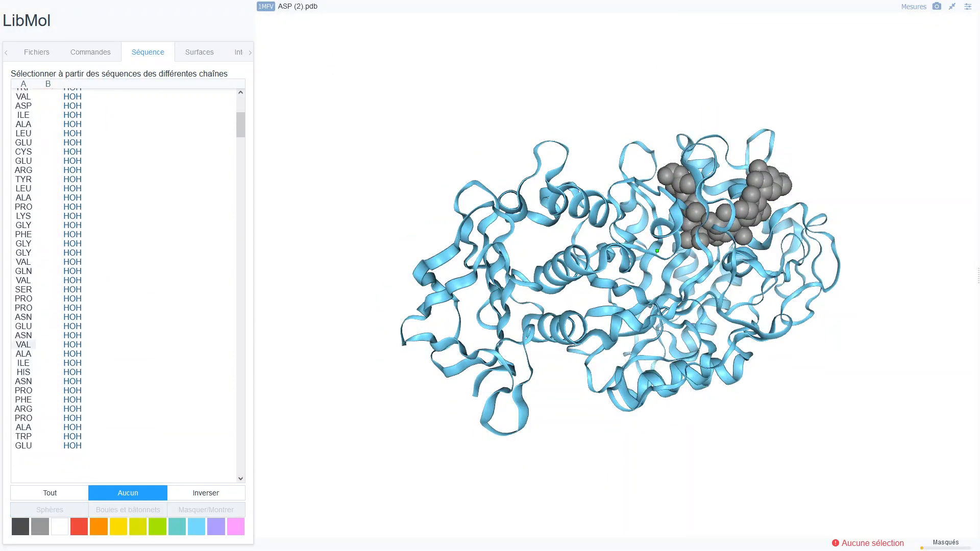
pyautogui.scroll(-10, 23, 343)
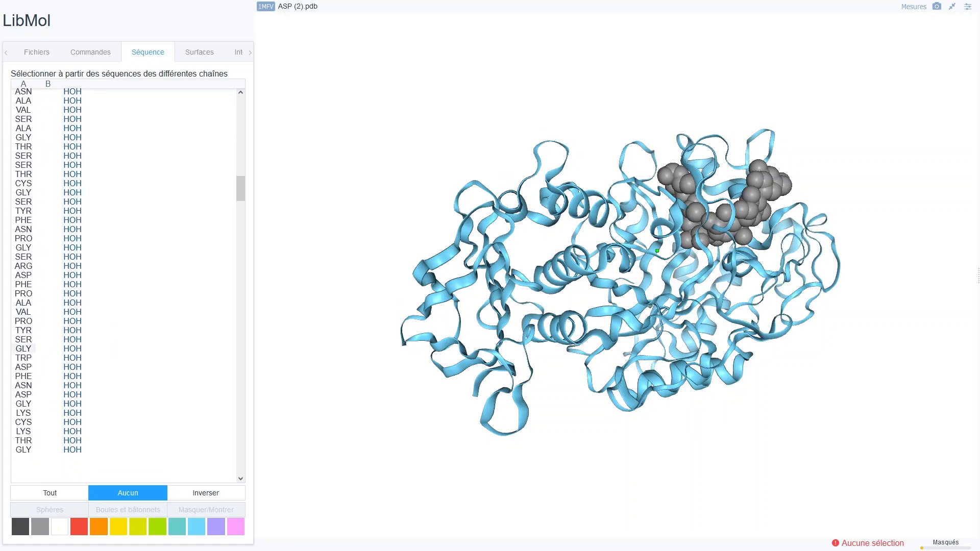
pyautogui.scroll(-5, 23, 346)
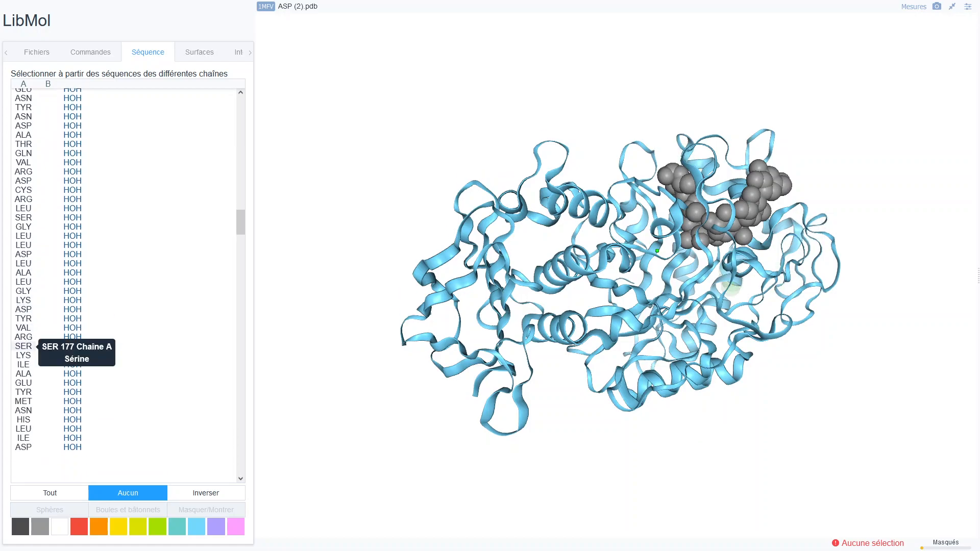
pyautogui.scroll(-5, 23, 346)
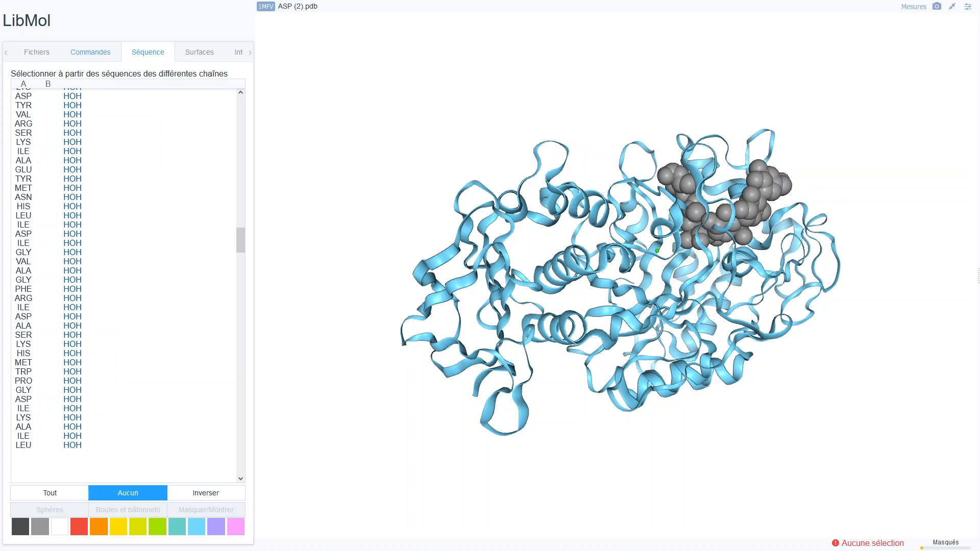
pyautogui.click(91, 52)
pyautogui.click(148, 52)
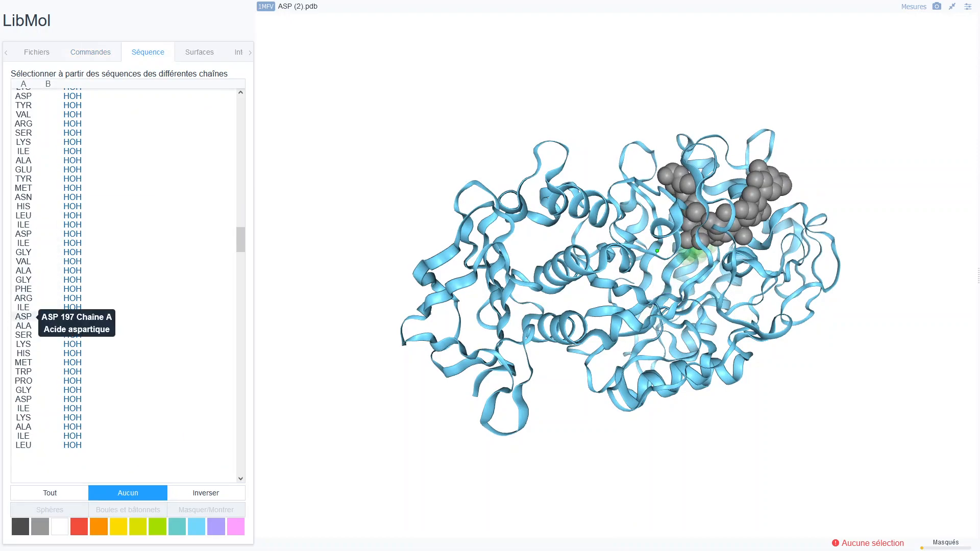
pyautogui.click(23, 317)
# Add chain A residues GLU 233 and ASP 300 to the ASP (2).pdb selection and show the selected residues as red spheres
pyautogui.scroll(-3, 23, 399)
pyautogui.scroll(-2, 23, 395)
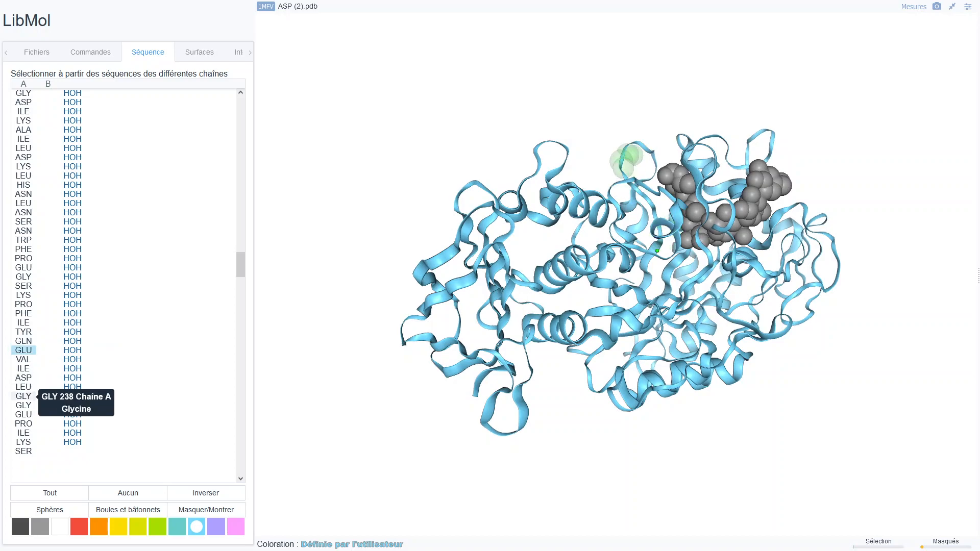
pyautogui.scroll(-4, 23, 398)
pyautogui.scroll(-3, 23, 405)
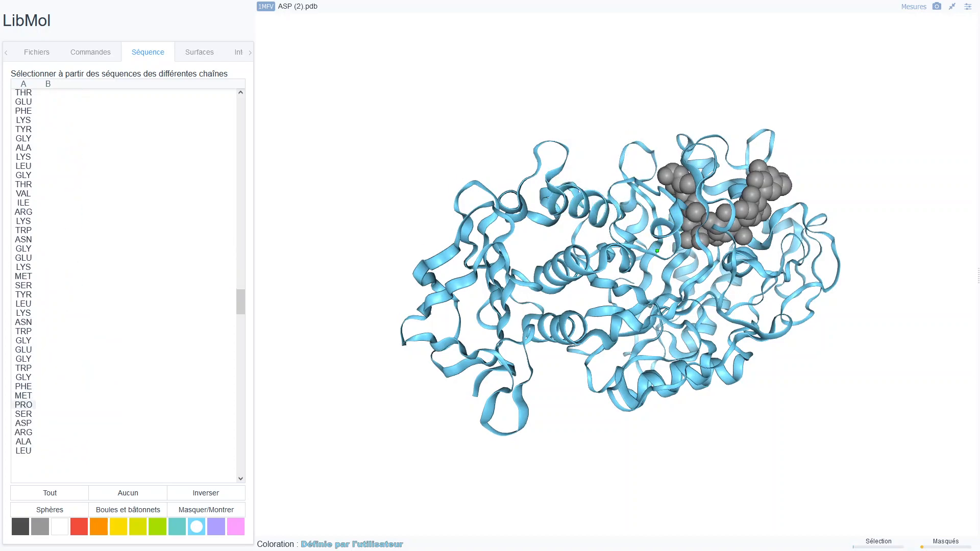
pyautogui.scroll(-2, 23, 405)
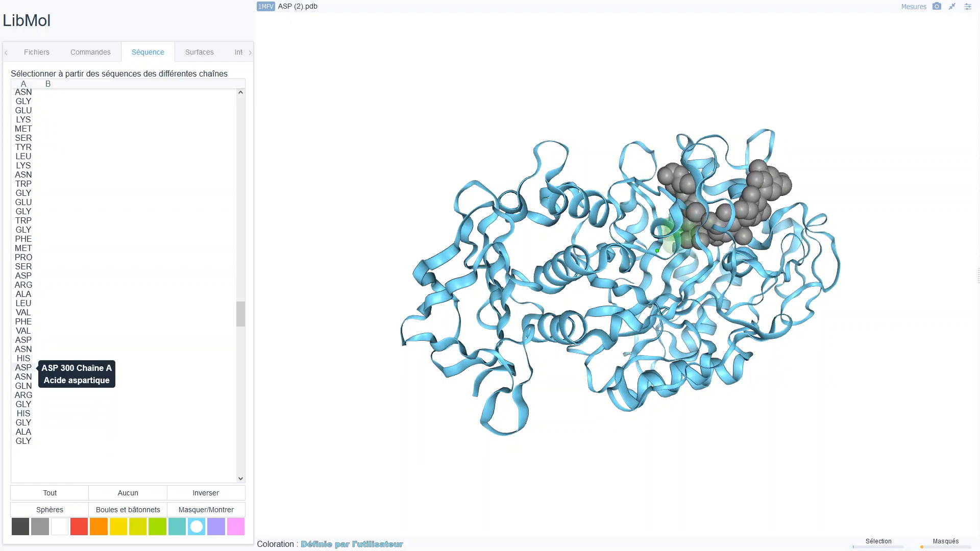
pyautogui.click(23, 367)
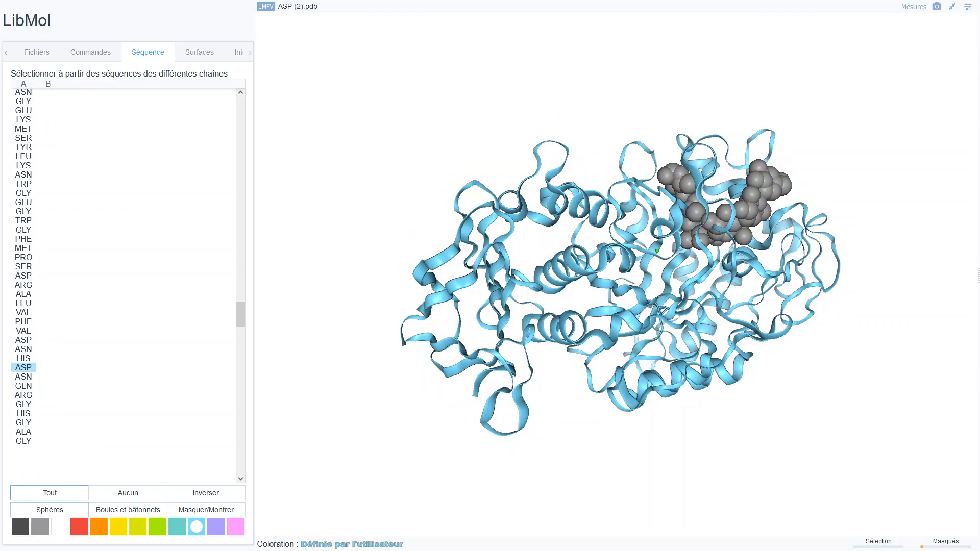
pyautogui.click(49, 509)
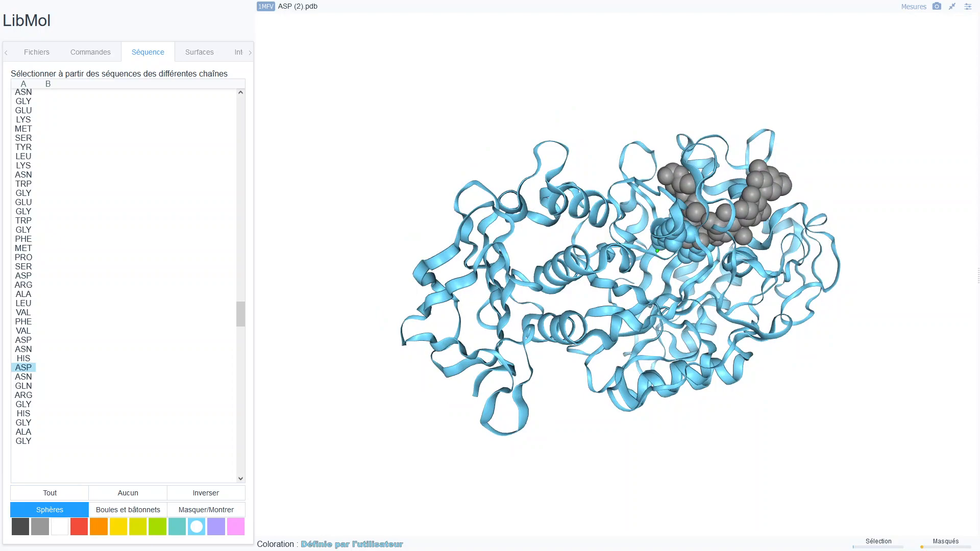
pyautogui.click(79, 527)
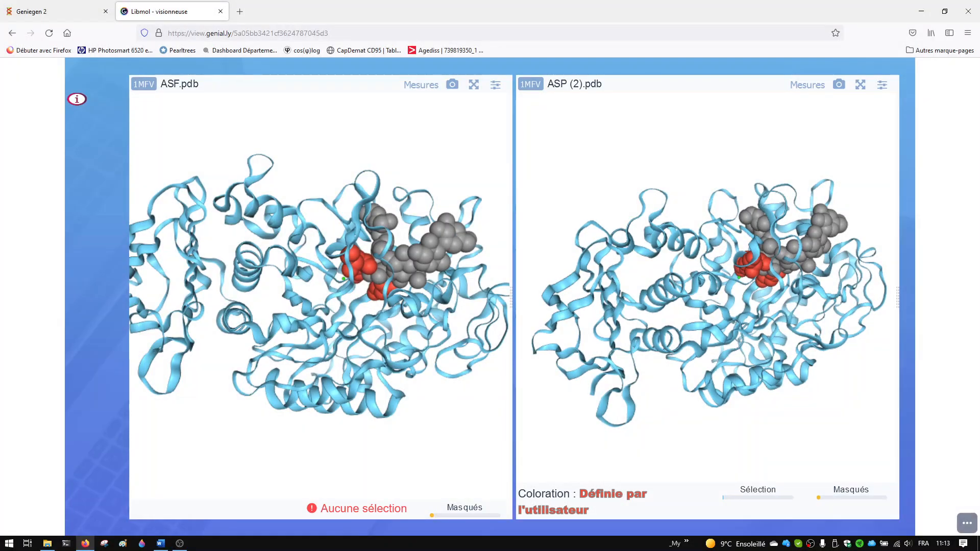
# Examine up close how the red residues sit against the grey substrate in both the ASF.pdb and ASP (2).pdb models
pyautogui.scroll(4, 707, 288)
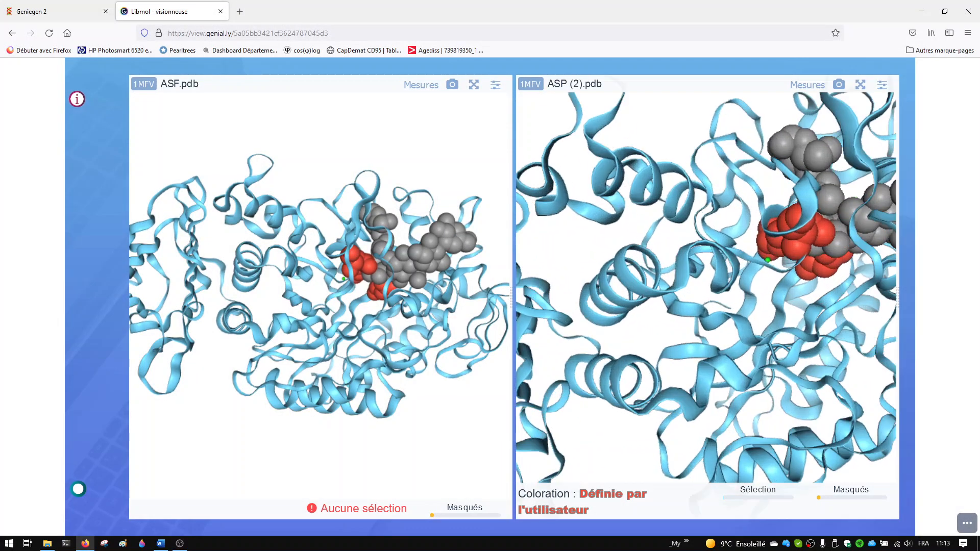
pyautogui.moveTo(708, 288)
pyautogui.mouseDown()
pyautogui.moveTo(669, 292)
pyautogui.moveTo(708, 289)
pyautogui.mouseUp()
pyautogui.moveTo(708, 289); pyautogui.dragTo(583, 377, button='right')
pyautogui.scroll(3, 357, 286)
pyautogui.moveTo(357, 286); pyautogui.dragTo(281, 354, button='right')
pyautogui.moveTo(286, 352)
pyautogui.mouseDown()
pyautogui.moveTo(315, 350)
pyautogui.moveTo(298, 355)
pyautogui.mouseUp()
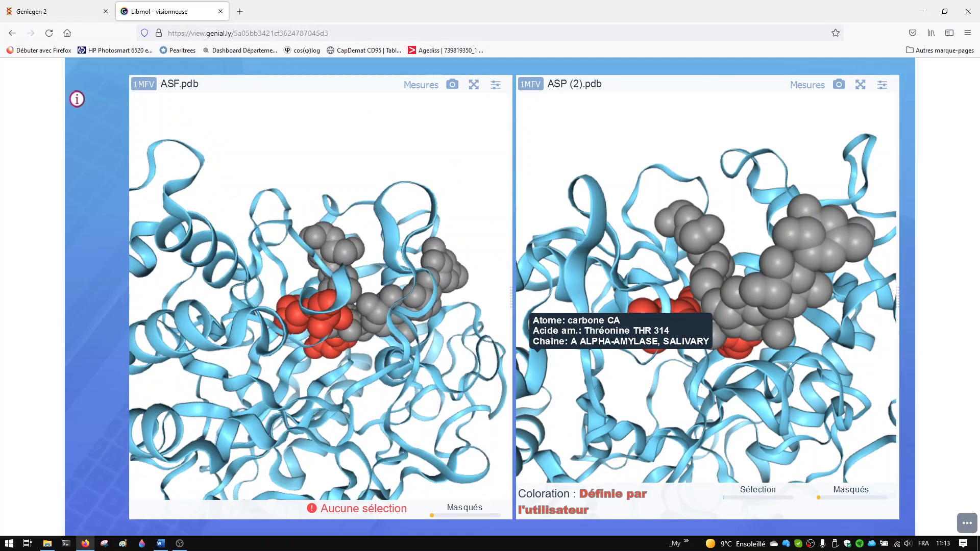
pyautogui.scroll(2, 276, 363)
pyautogui.moveTo(276, 363)
pyautogui.mouseDown()
pyautogui.moveTo(259, 364)
pyautogui.moveTo(312, 361)
pyautogui.moveTo(280, 363)
pyautogui.moveTo(292, 361)
pyautogui.moveTo(285, 369)
pyautogui.mouseUp()
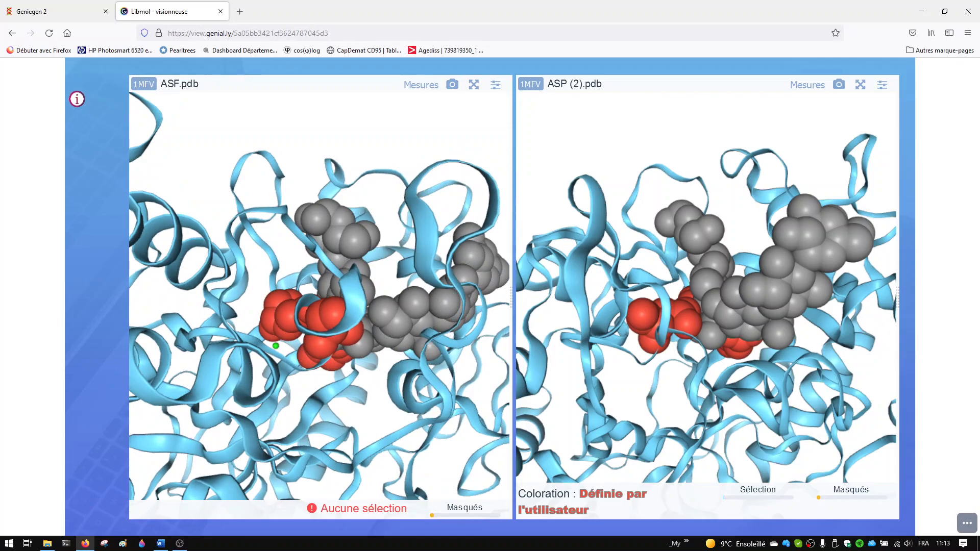
pyautogui.moveTo(653, 336); pyautogui.dragTo(664, 326)
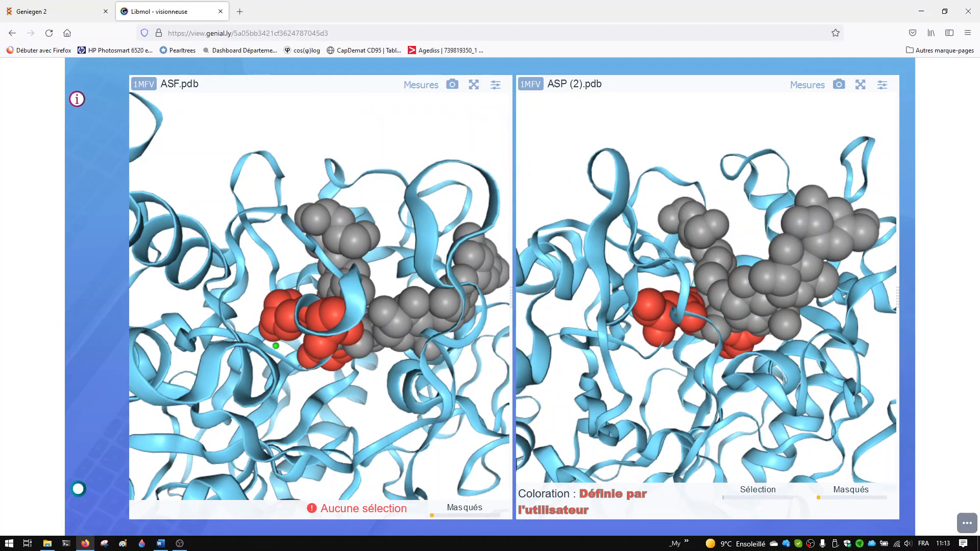
# Select chain A residues TRP 58, TRP 59 and TYR 62 in the ASF.pdb sequence
pyautogui.click(473, 85)
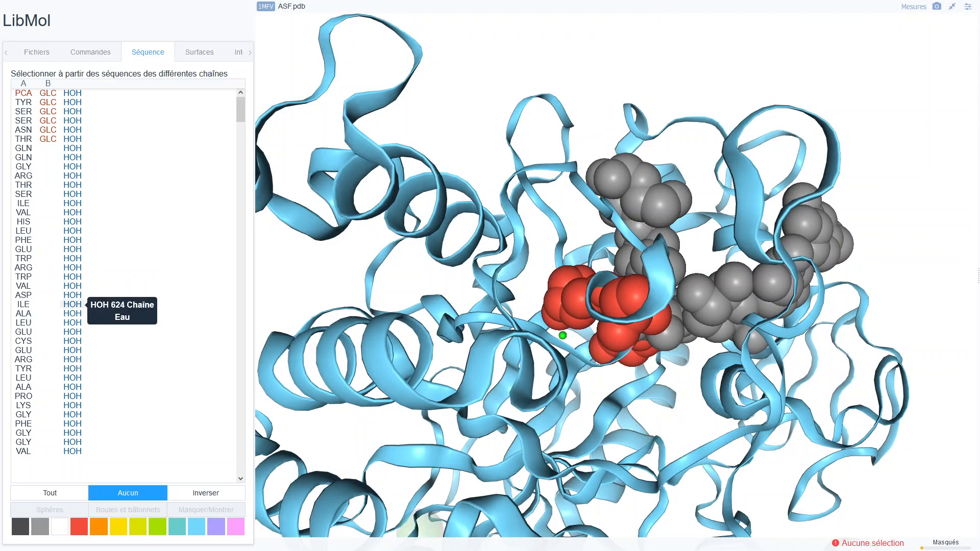
pyautogui.scroll(-5, 23, 386)
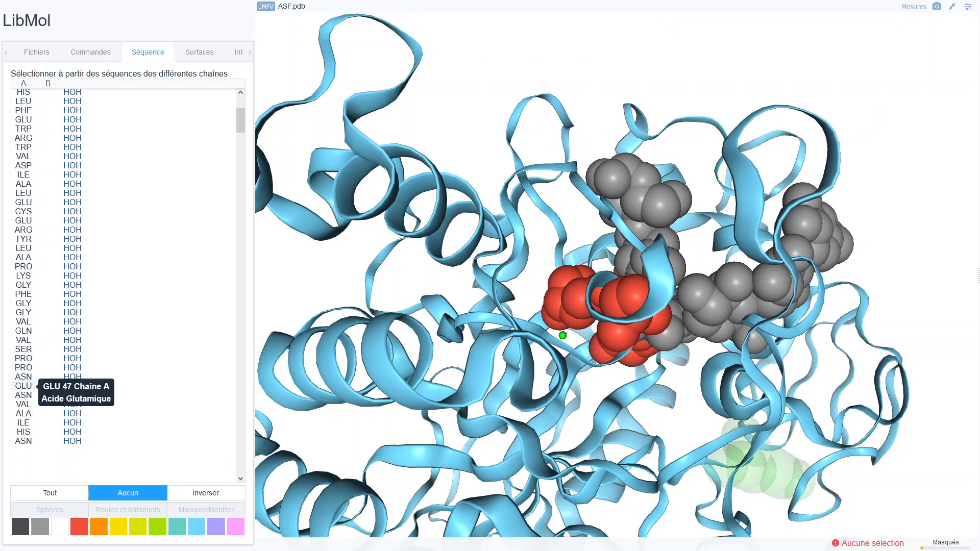
pyautogui.scroll(-3, 24, 387)
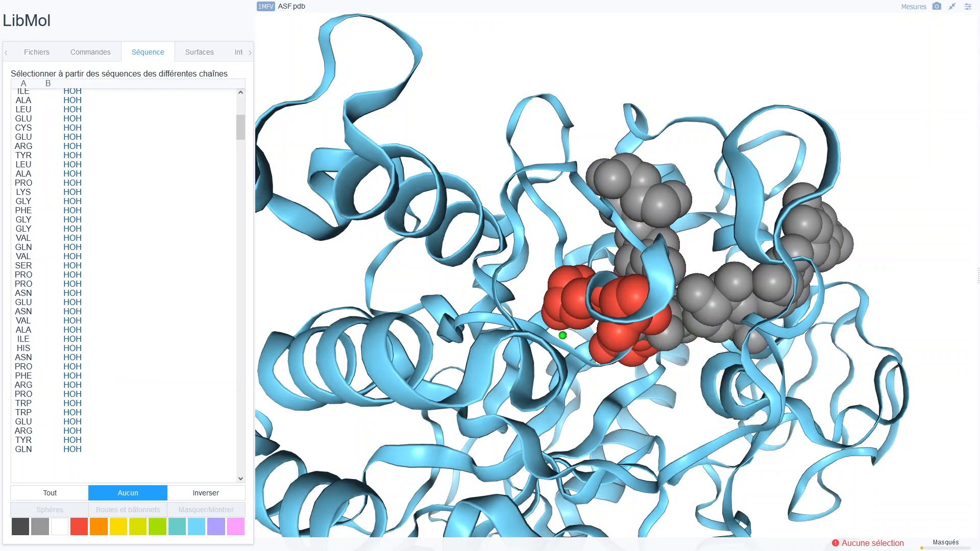
pyautogui.click(91, 52)
pyautogui.click(148, 52)
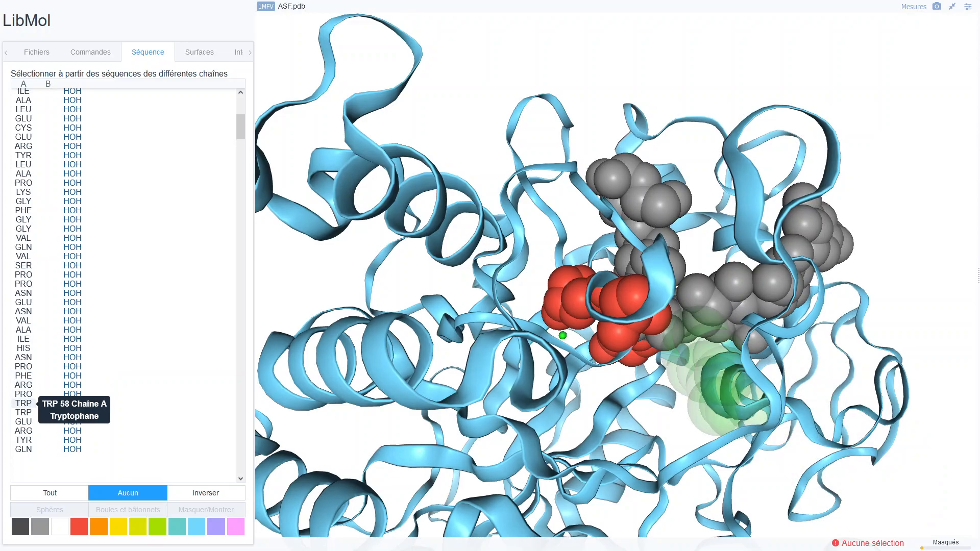
pyautogui.click(23, 403)
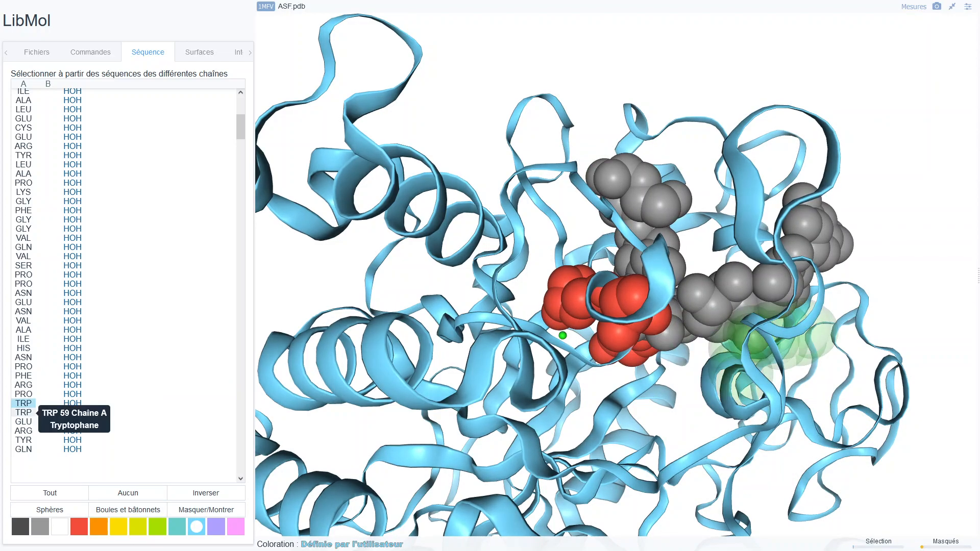
pyautogui.click(23, 412)
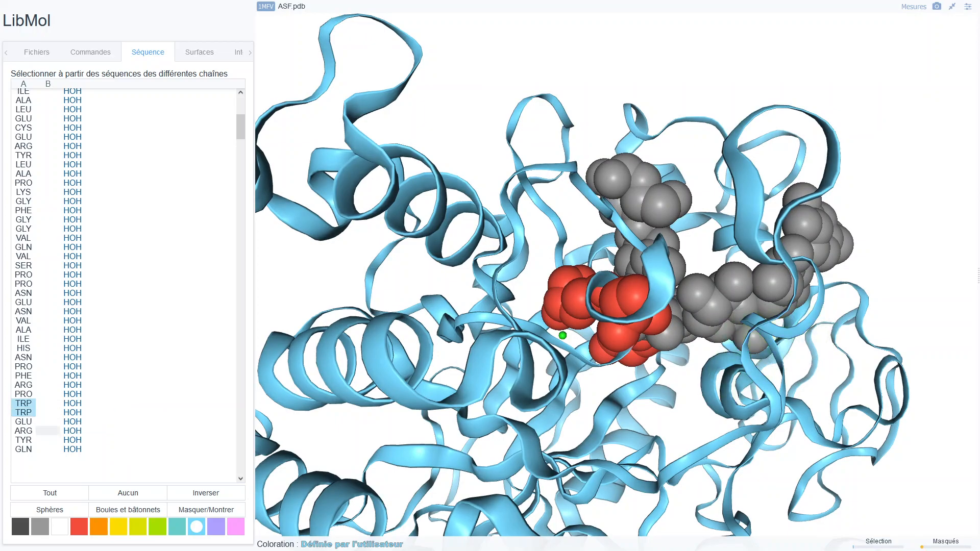
pyautogui.scroll(-1, 24, 414)
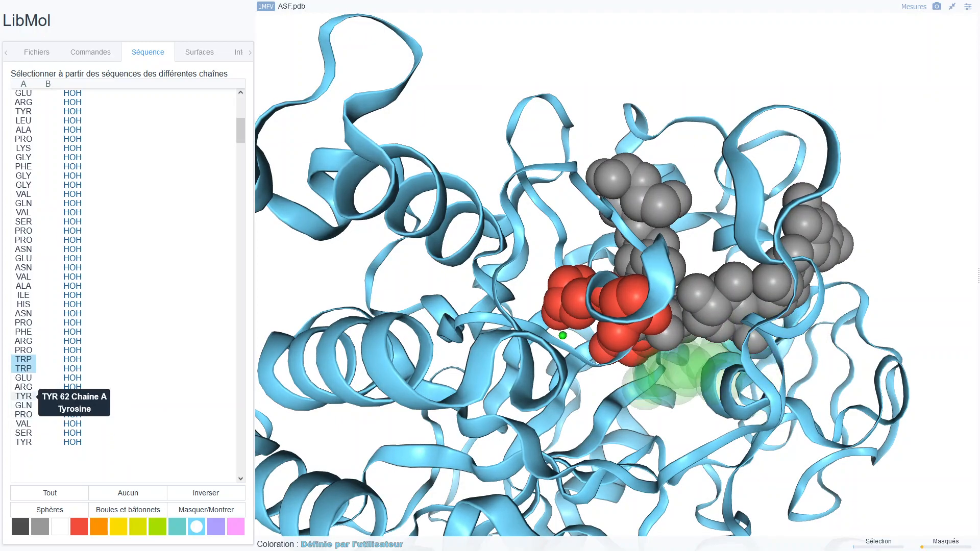
pyautogui.click(24, 396)
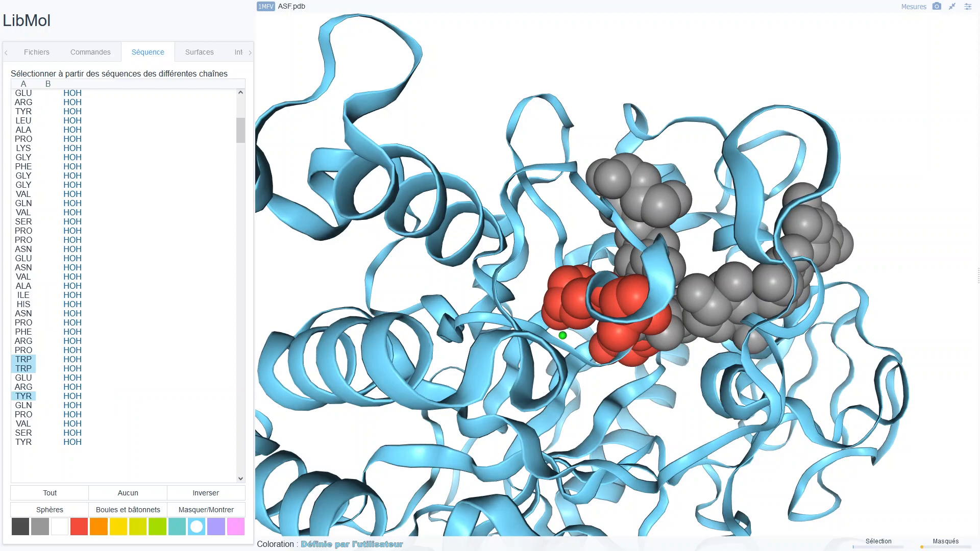
# Represent the selected ASF.pdb residues as yellow spheres, clear the selection and return to the side-by-side view
pyautogui.click(50, 510)
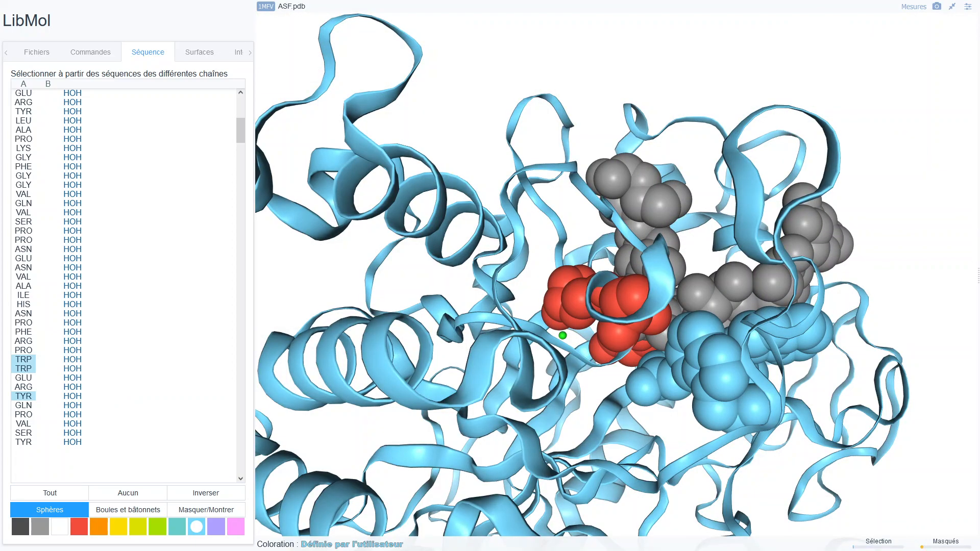
pyautogui.click(118, 527)
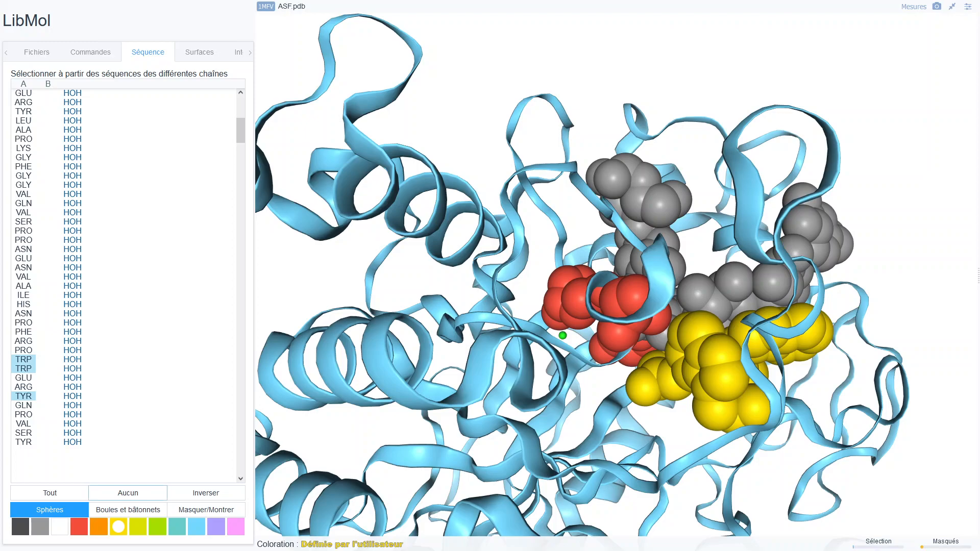
pyautogui.click(128, 492)
pyautogui.moveTo(806, 247)
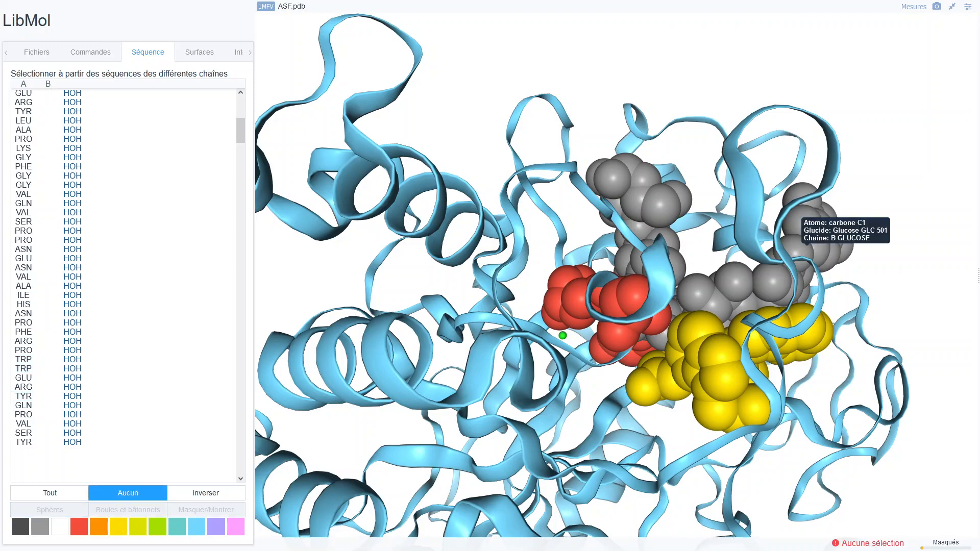
pyautogui.press('Escape')
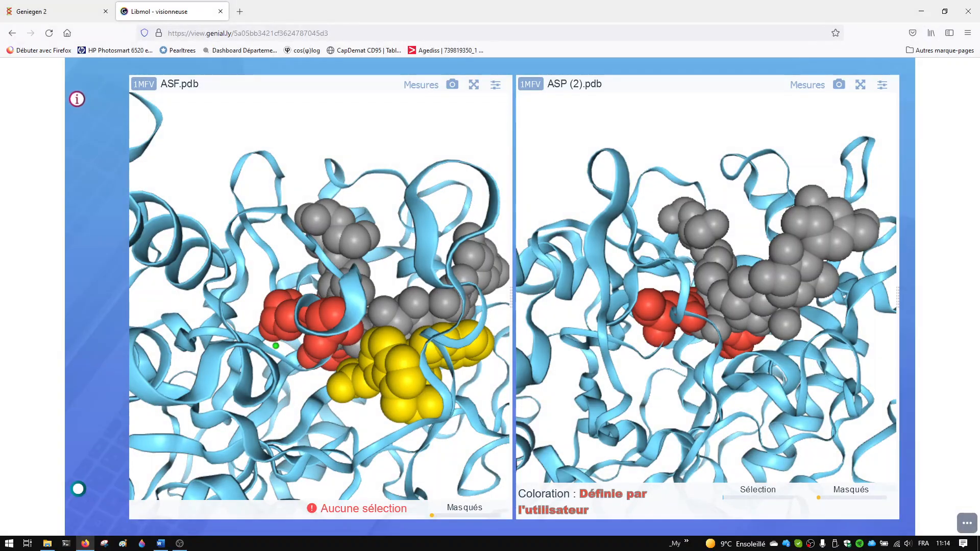
# Clear the red residues' selection in ASP (2).pdb and select chain A residues ALA 58, TRP 59 and TYR 62
pyautogui.click(860, 85)
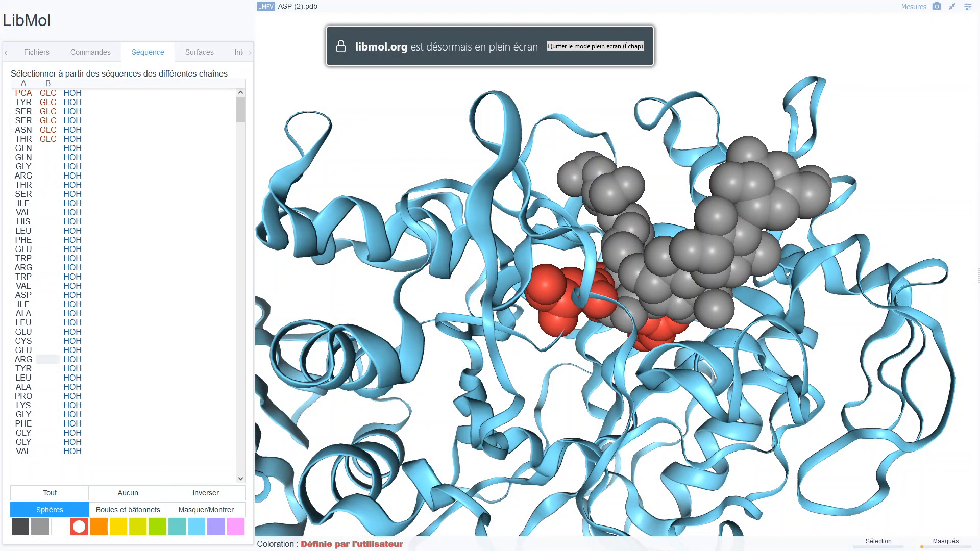
pyautogui.click(128, 493)
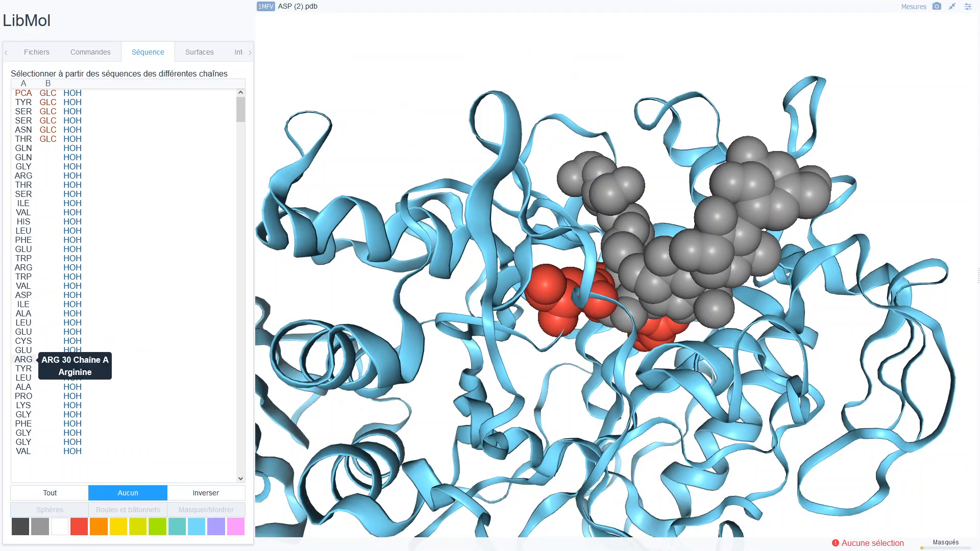
pyautogui.scroll(-1, 24, 360)
pyautogui.scroll(-3, 24, 361)
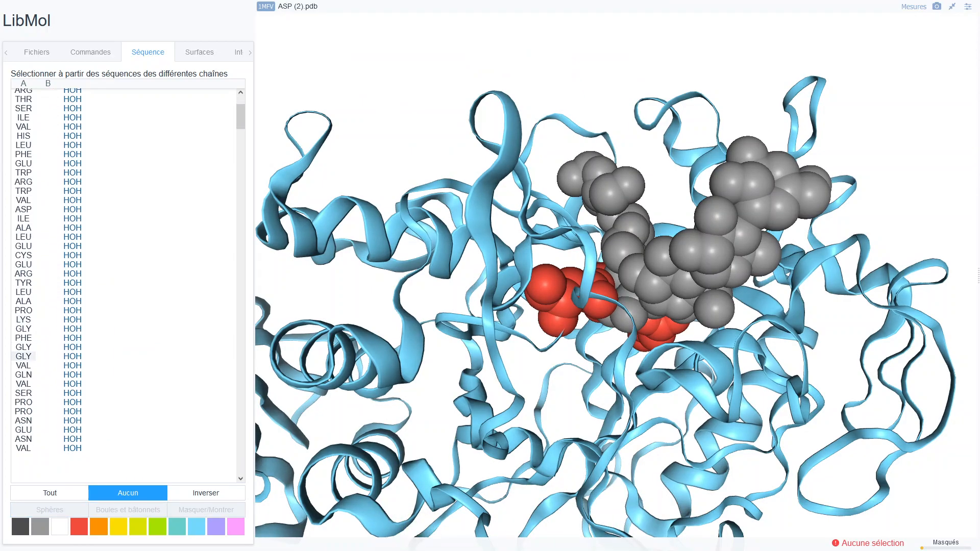
pyautogui.scroll(-2, 24, 362)
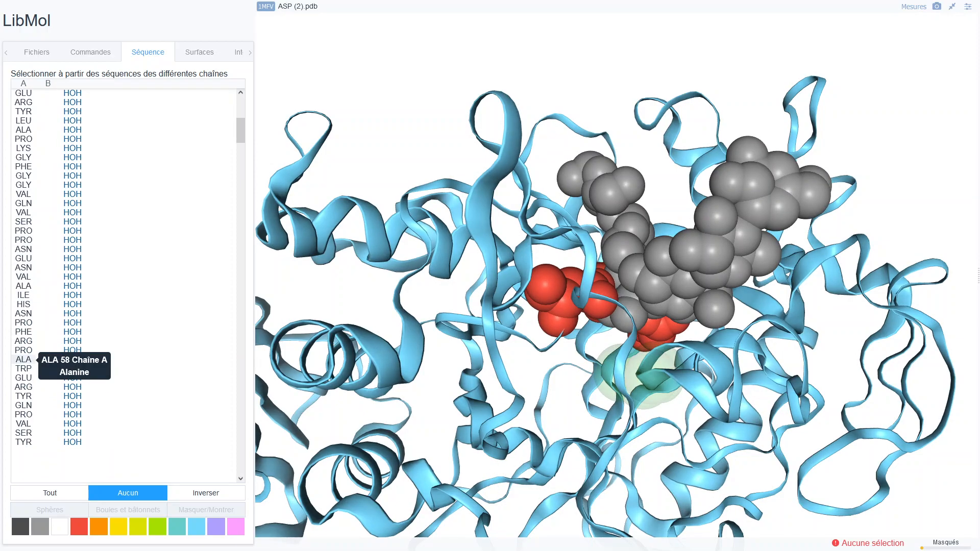
pyautogui.click(90, 52)
pyautogui.click(148, 52)
pyautogui.click(23, 360)
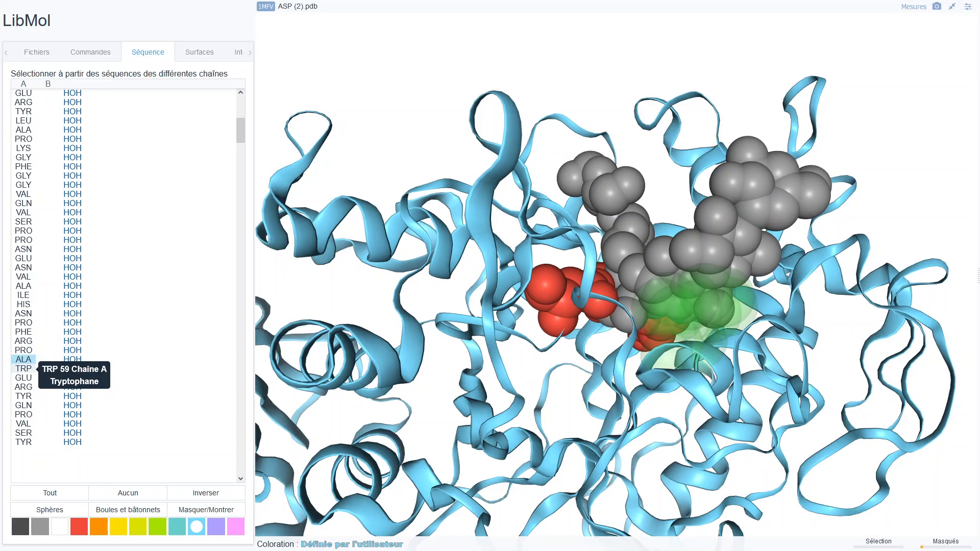
pyautogui.click(24, 368)
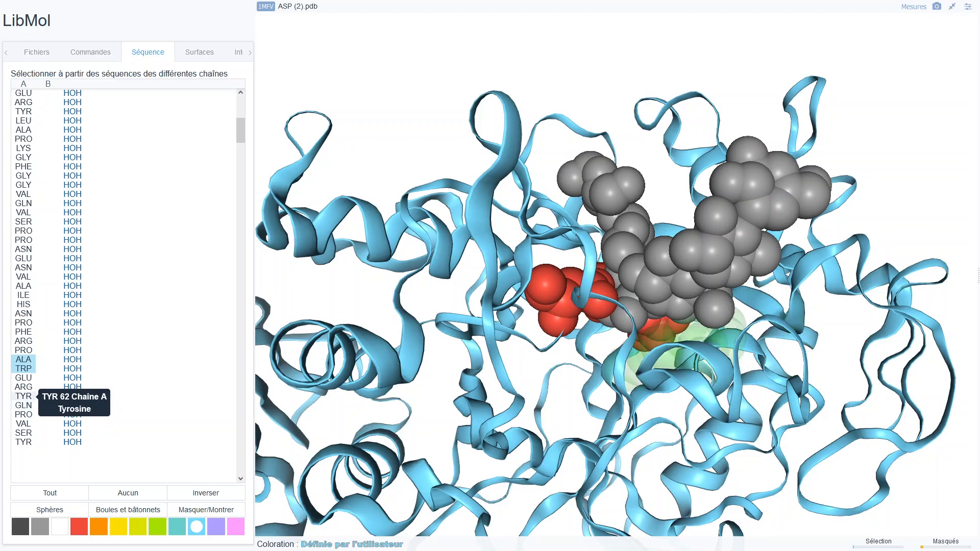
pyautogui.click(23, 396)
# Represent the selected ASP (2).pdb residues as spheres and colour them yellow
pyautogui.click(50, 510)
pyautogui.click(118, 526)
# Compare the position of the yellow residues around the substrate in ASP (2).pdb and ASF.pdb from several angles
pyautogui.moveTo(587, 307)
pyautogui.mouseDown()
pyautogui.moveTo(612, 310)
pyautogui.moveTo(533, 307)
pyautogui.moveTo(597, 307)
pyautogui.mouseUp()
pyautogui.scroll(2, 625, 316)
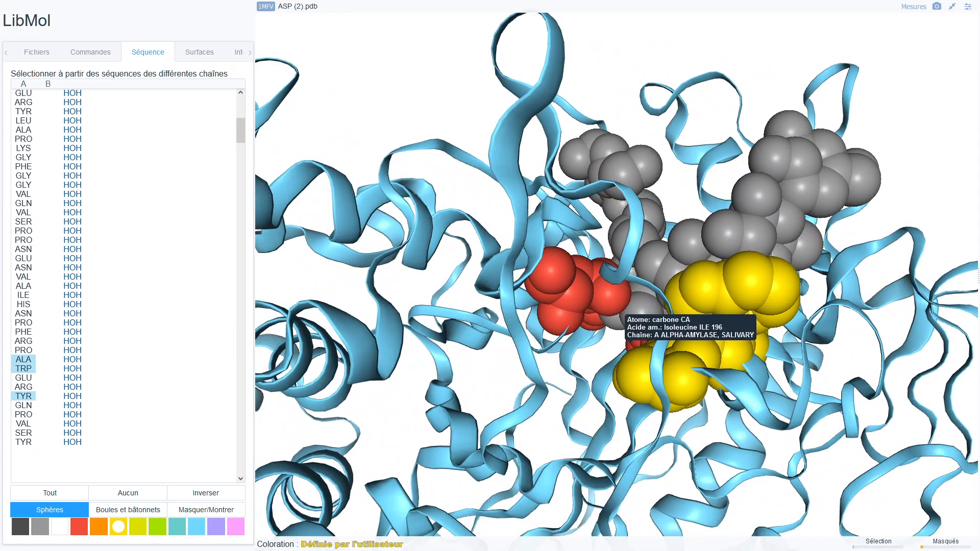
pyautogui.moveTo(623, 341); pyautogui.dragTo(604, 289)
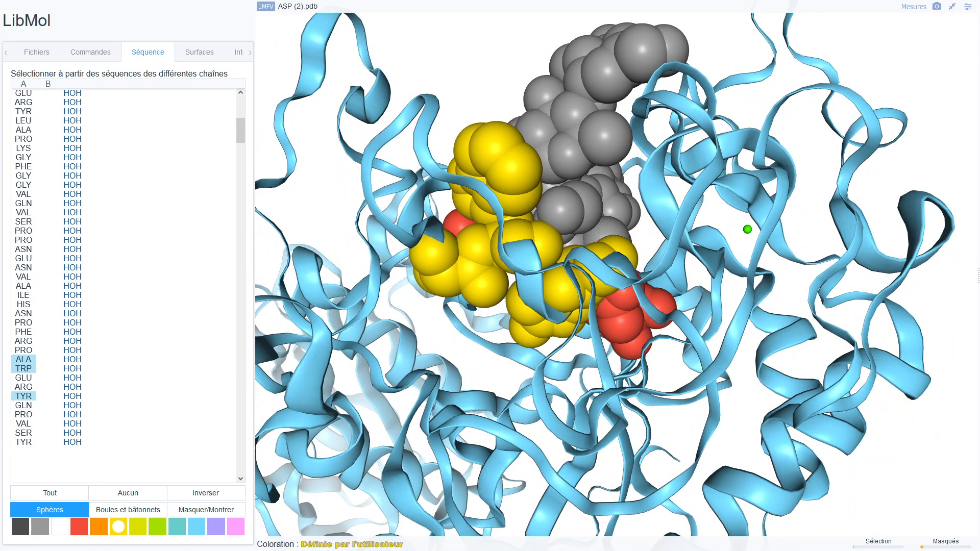
pyautogui.click(952, 7)
pyautogui.moveTo(403, 331); pyautogui.dragTo(248, 301)
pyautogui.scroll(4, 320, 296)
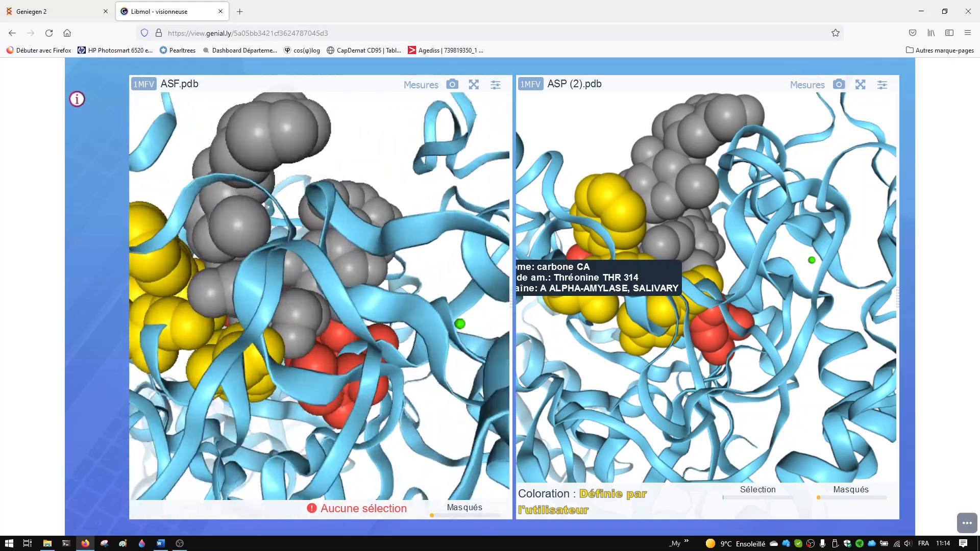
pyautogui.moveTo(306, 299); pyautogui.dragTo(360, 297)
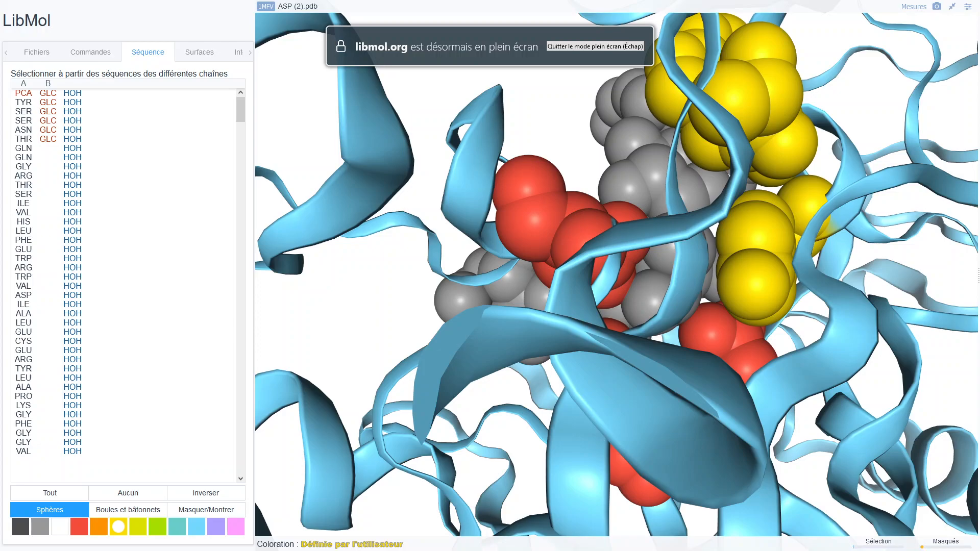
# Clear the current selection in ASP (2).pdb, select chain A residue ALA 58 and colour it pink
pyautogui.click(128, 493)
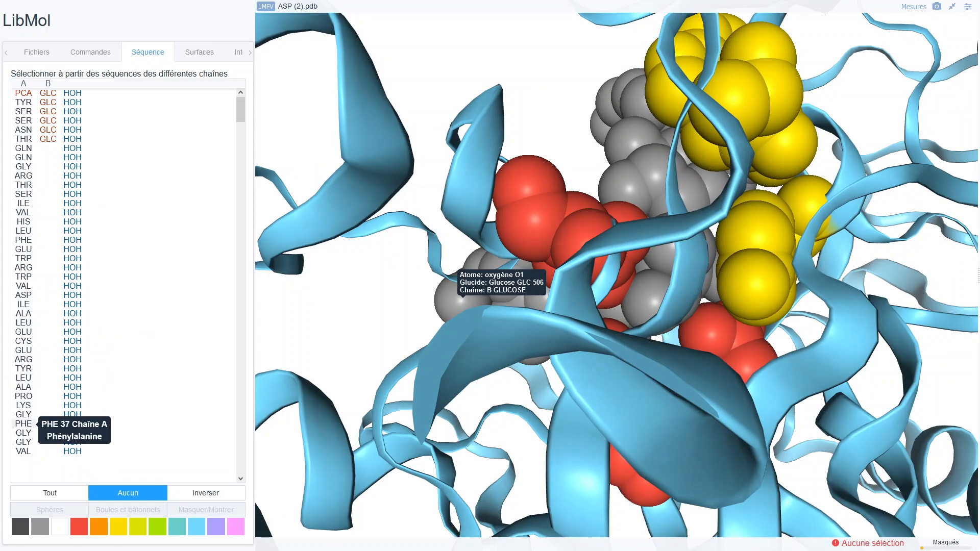
pyautogui.scroll(-2, 24, 424)
pyautogui.scroll(-2, 23, 423)
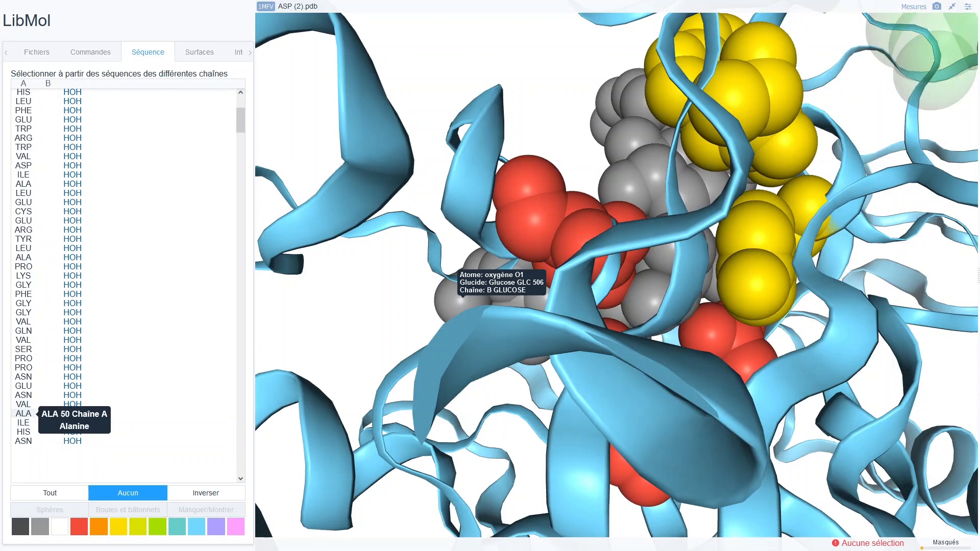
pyautogui.scroll(-3, 24, 413)
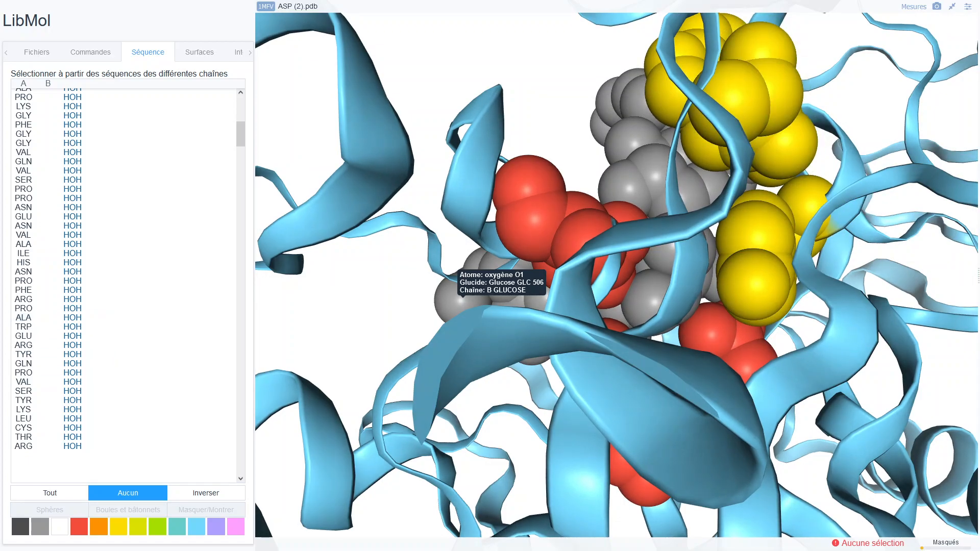
pyautogui.click(90, 52)
pyautogui.click(148, 52)
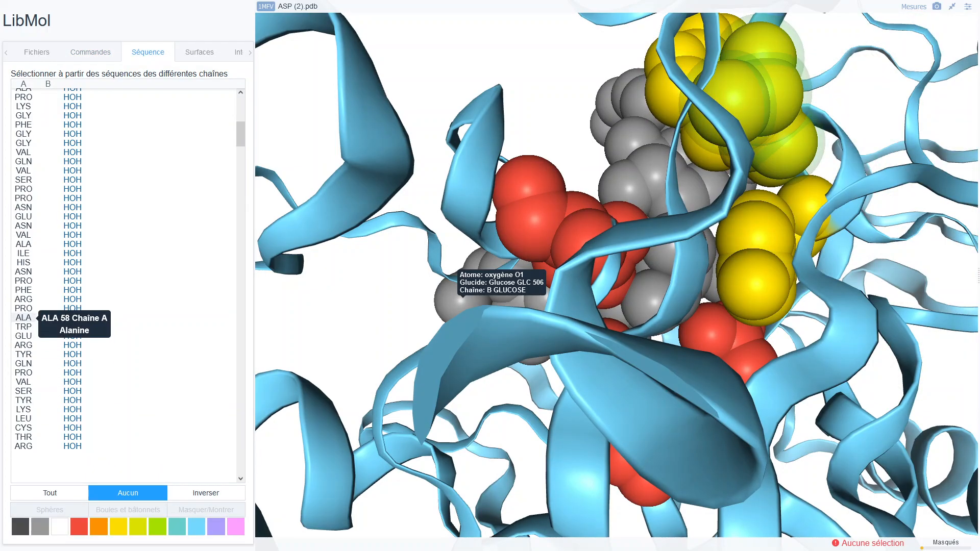
pyautogui.click(23, 317)
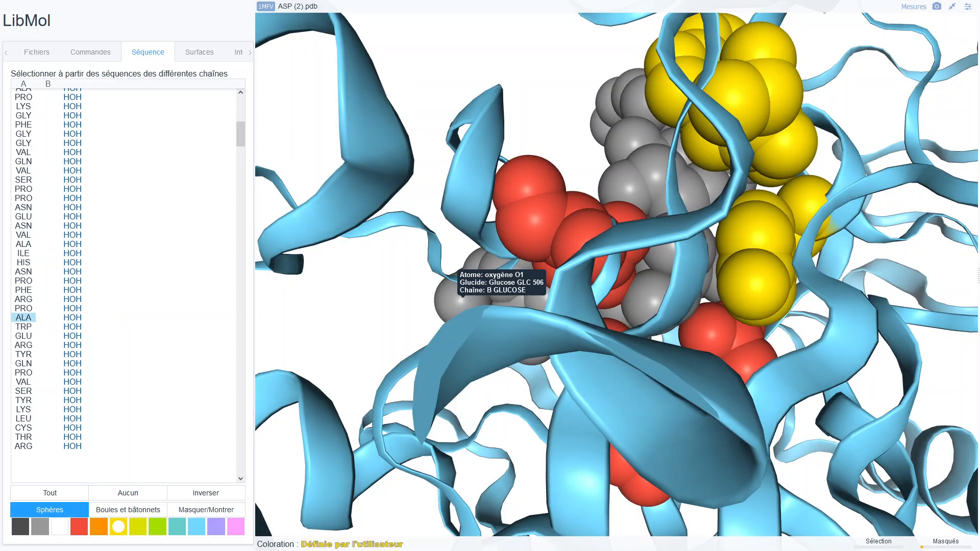
pyautogui.click(236, 527)
# Select chain A residue TRP 58 in ASF.pdb, represent it as spheres and colour it purple
pyautogui.moveTo(463, 300)
pyautogui.mouseDown()
pyautogui.moveTo(507, 307)
pyautogui.moveTo(457, 313)
pyautogui.mouseUp()
pyautogui.moveTo(797, 341); pyautogui.dragTo(641, 413)
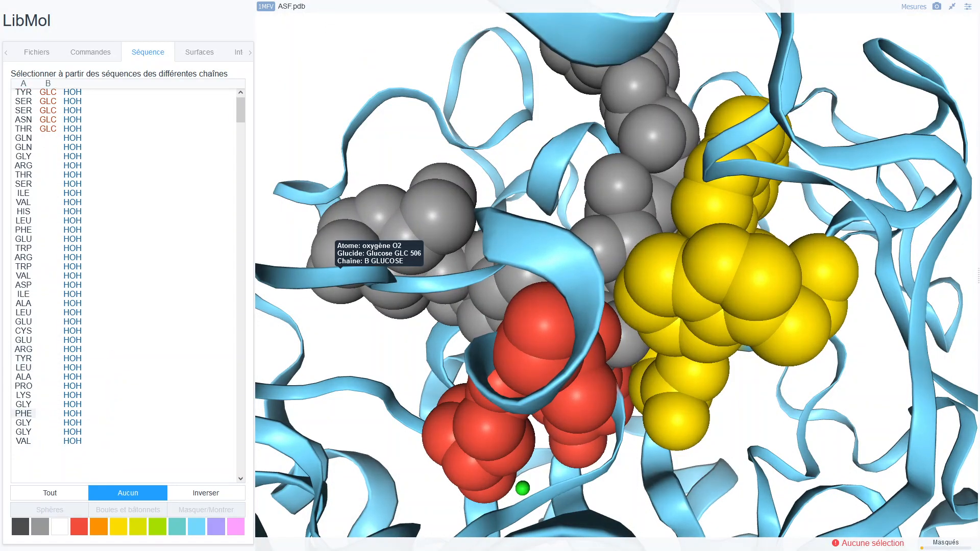
pyautogui.scroll(-1, 24, 426)
pyautogui.scroll(-2, 23, 426)
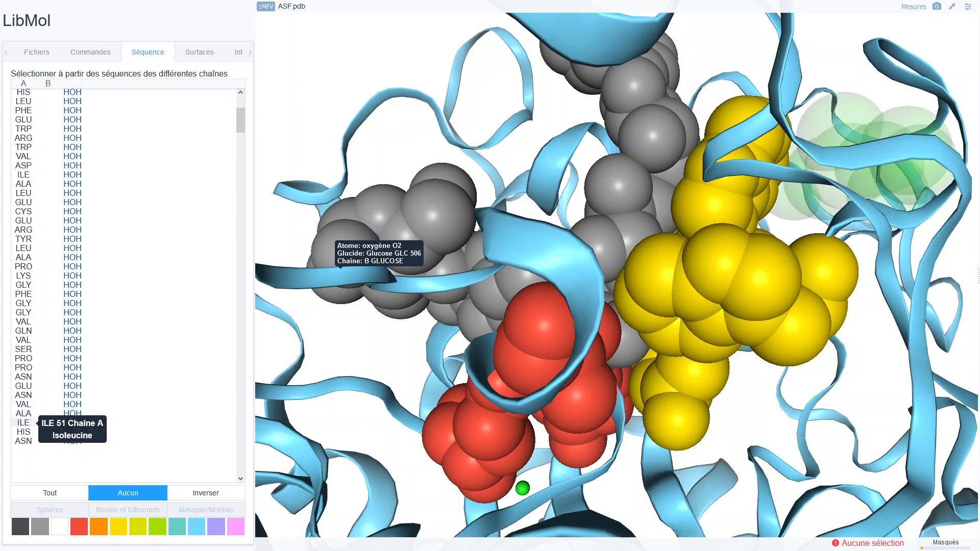
pyautogui.scroll(-2, 23, 423)
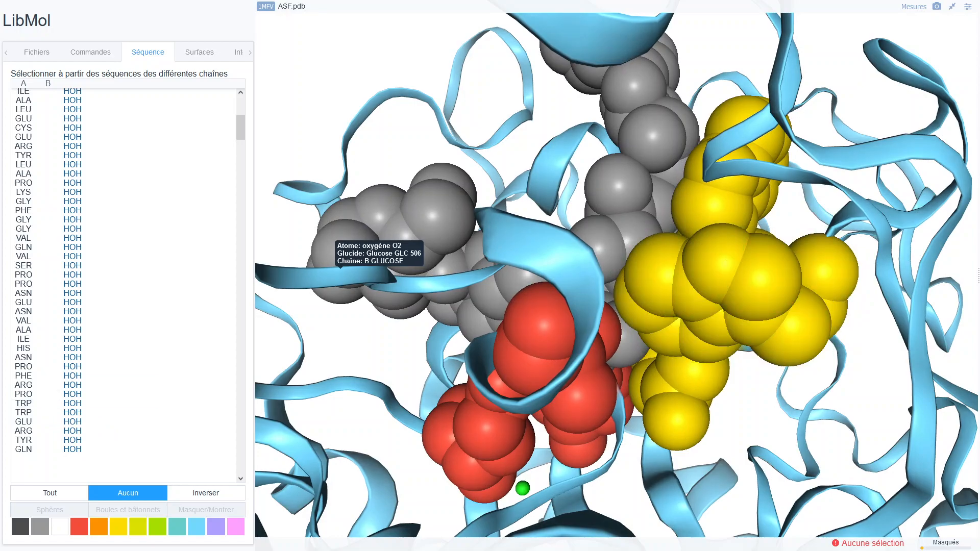
pyautogui.click(90, 52)
pyautogui.click(147, 52)
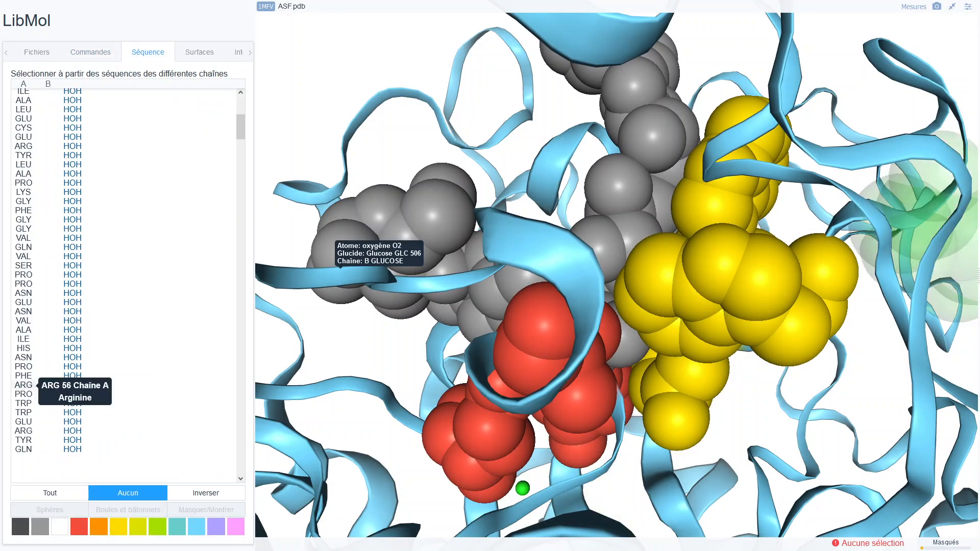
pyautogui.click(24, 403)
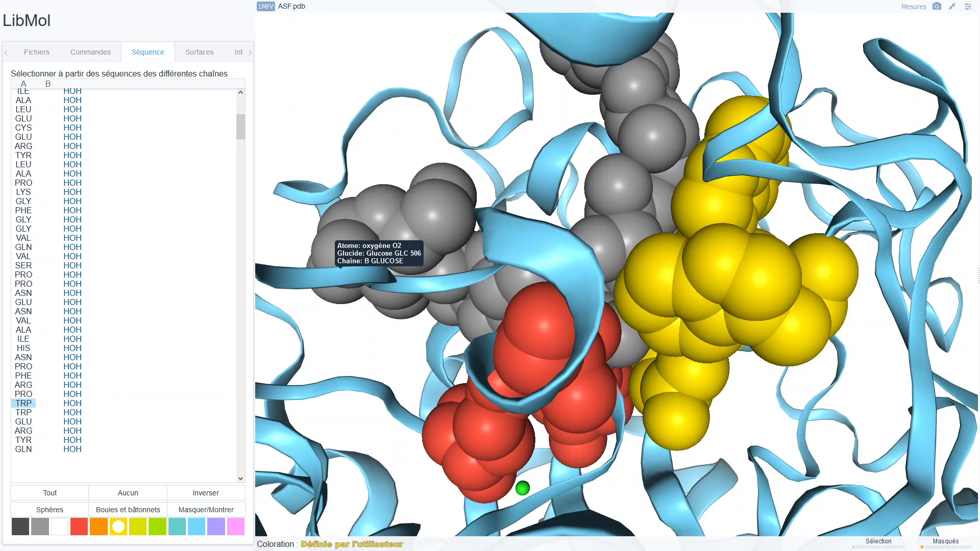
pyautogui.click(50, 510)
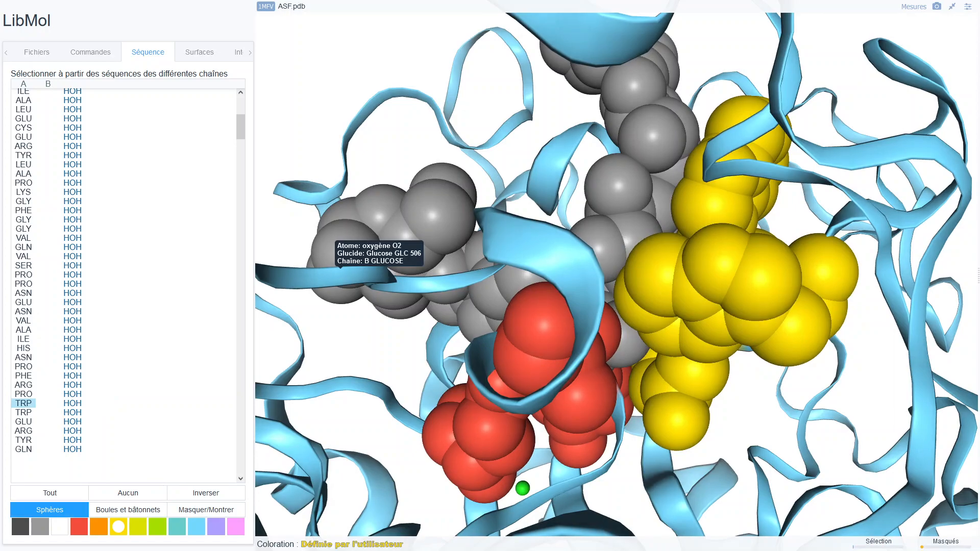
pyautogui.click(216, 526)
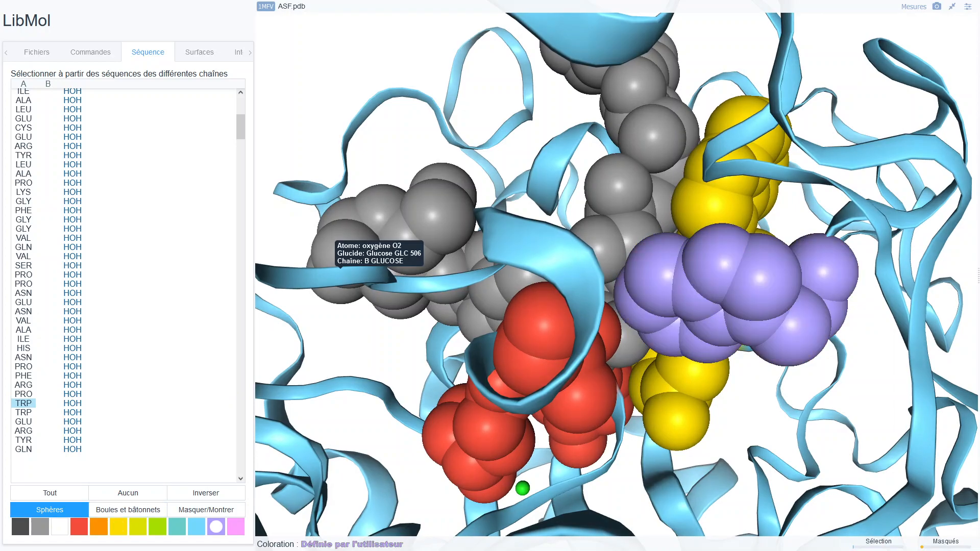
# Orient ASF.pdb and ASP (2).pdb alike and compare how residue 58 sits near the substrate and catalytic residues in each
pyautogui.moveTo(333, 268); pyautogui.dragTo(334, 275)
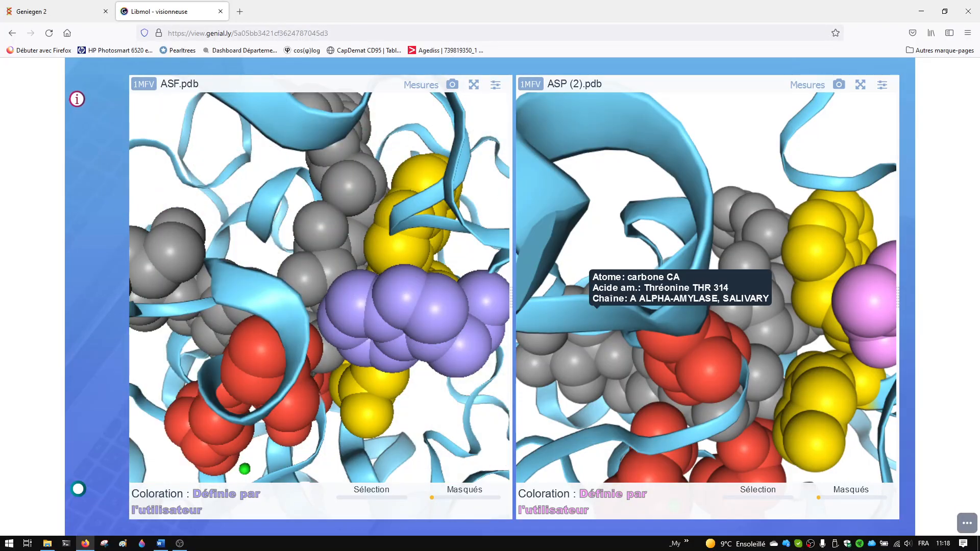
pyautogui.moveTo(596, 310); pyautogui.dragTo(588, 327)
pyautogui.moveTo(701, 327); pyautogui.dragTo(712, 321)
pyautogui.scroll(3, 700, 402)
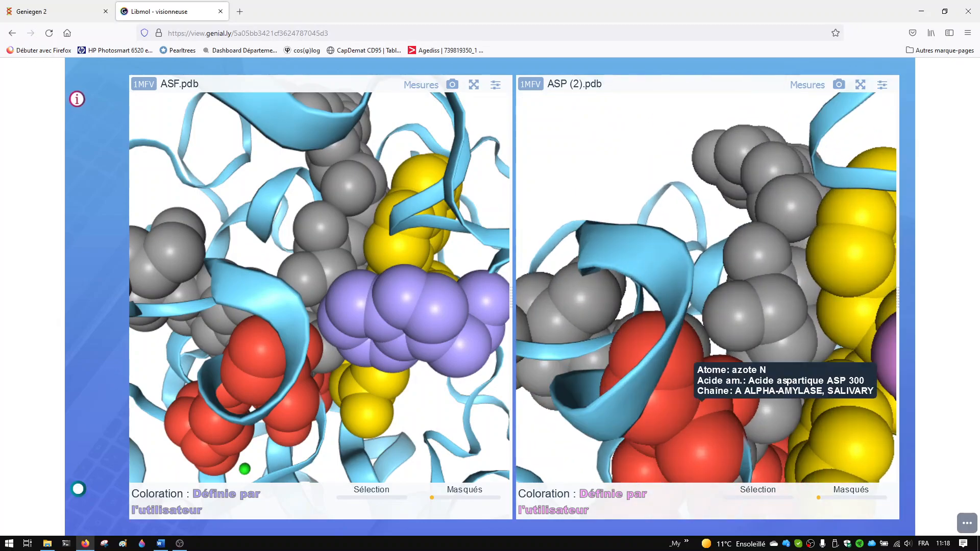
pyautogui.scroll(-2, 701, 402)
pyautogui.moveTo(701, 402); pyautogui.dragTo(693, 400)
pyautogui.moveTo(378, 220); pyautogui.dragTo(404, 245, button='right')
pyautogui.moveTo(663, 367); pyautogui.dragTo(674, 375, button='right')
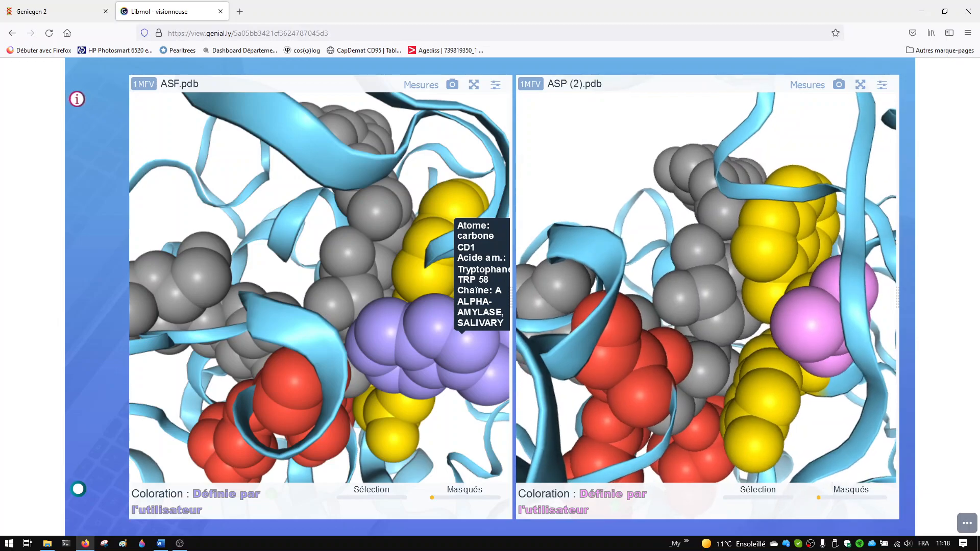